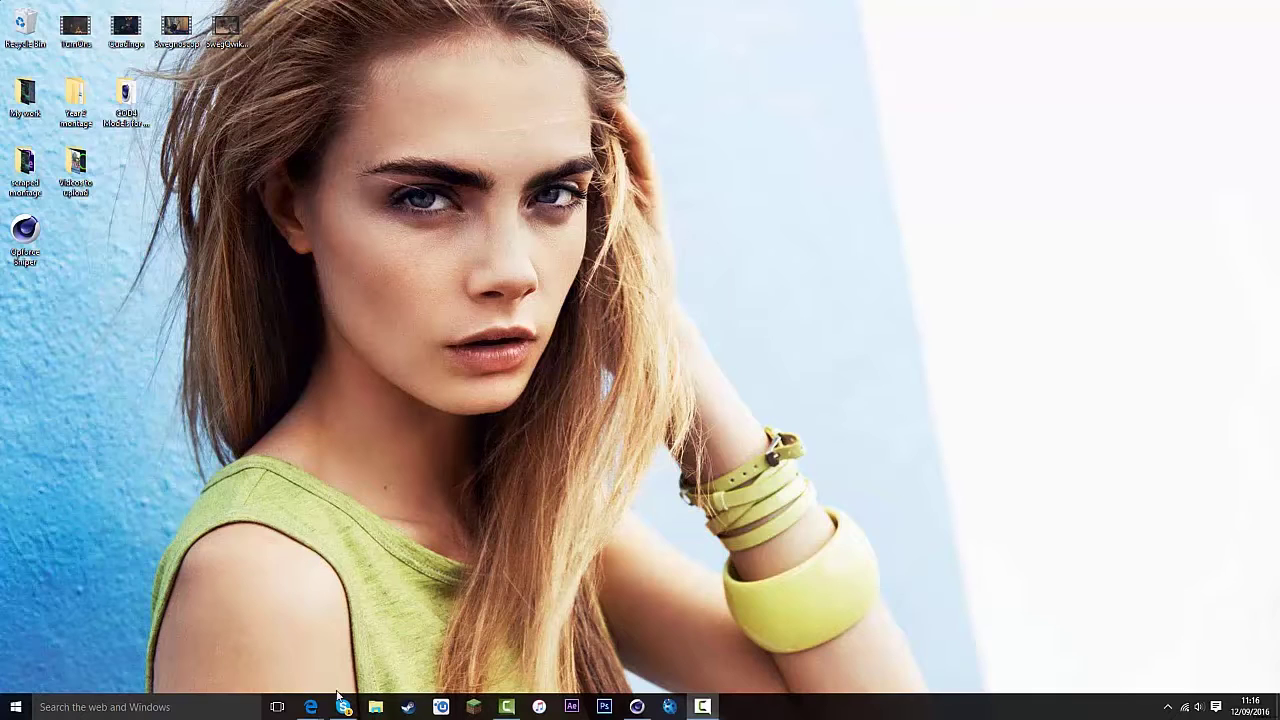
Step: Bring the Mixamo window forward and open the store's Characters list
mouse_move(311, 706)
click(240, 640)
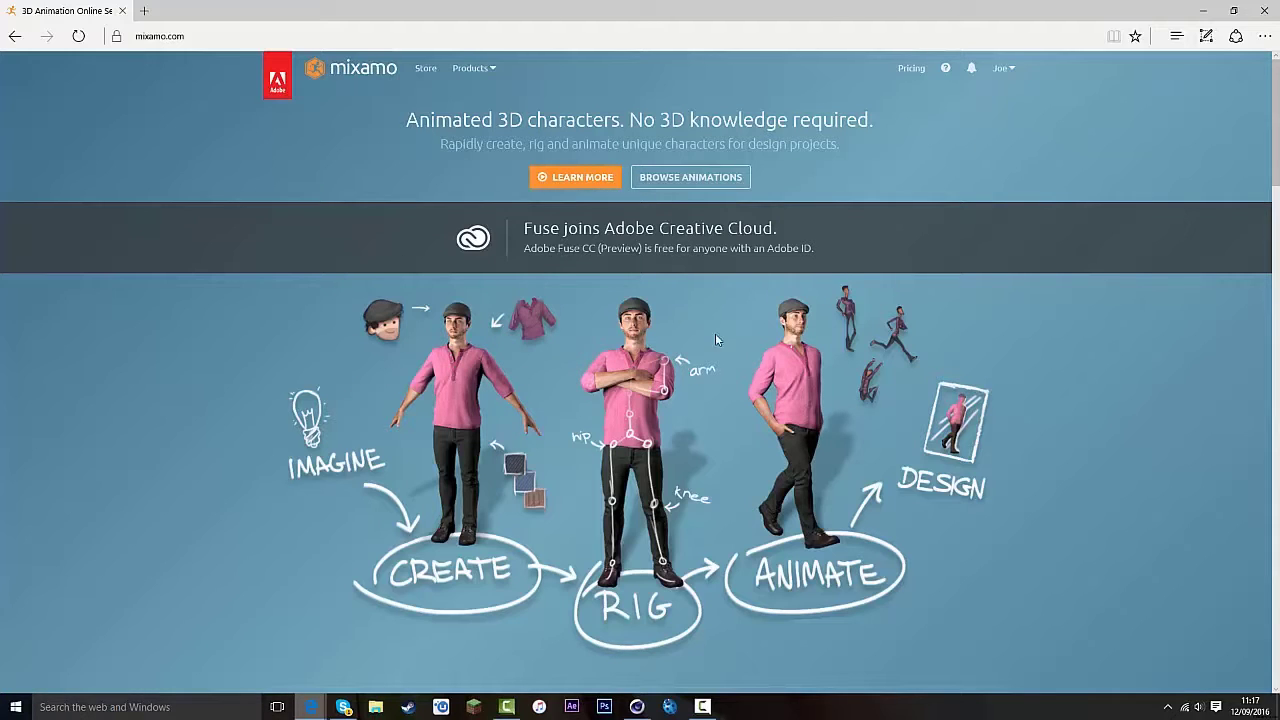
click(690, 177)
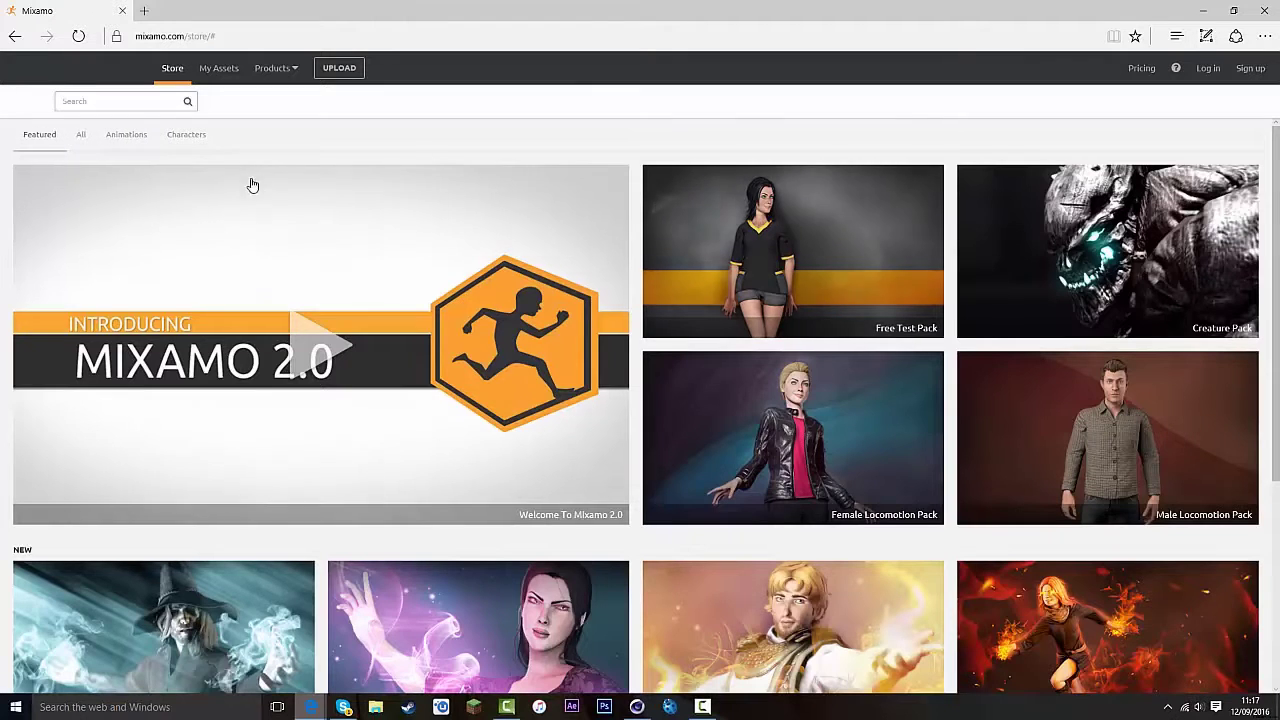
mouse_move(288, 72)
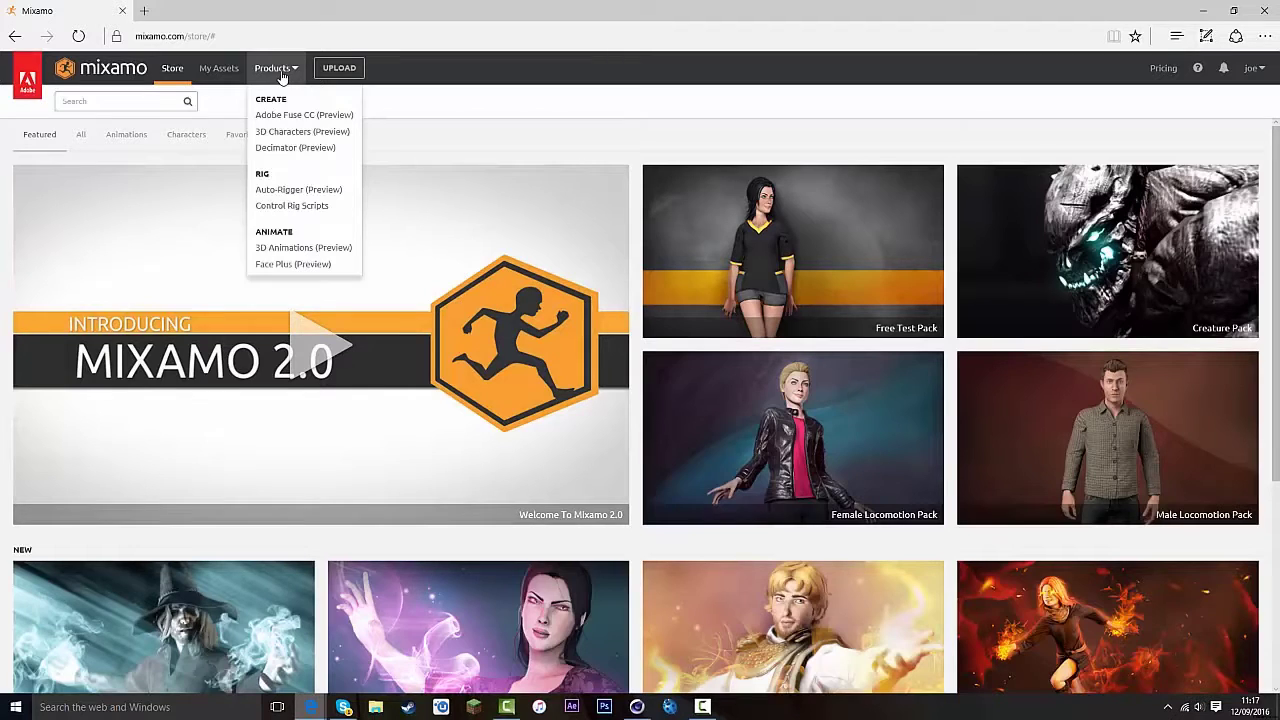
click(189, 146)
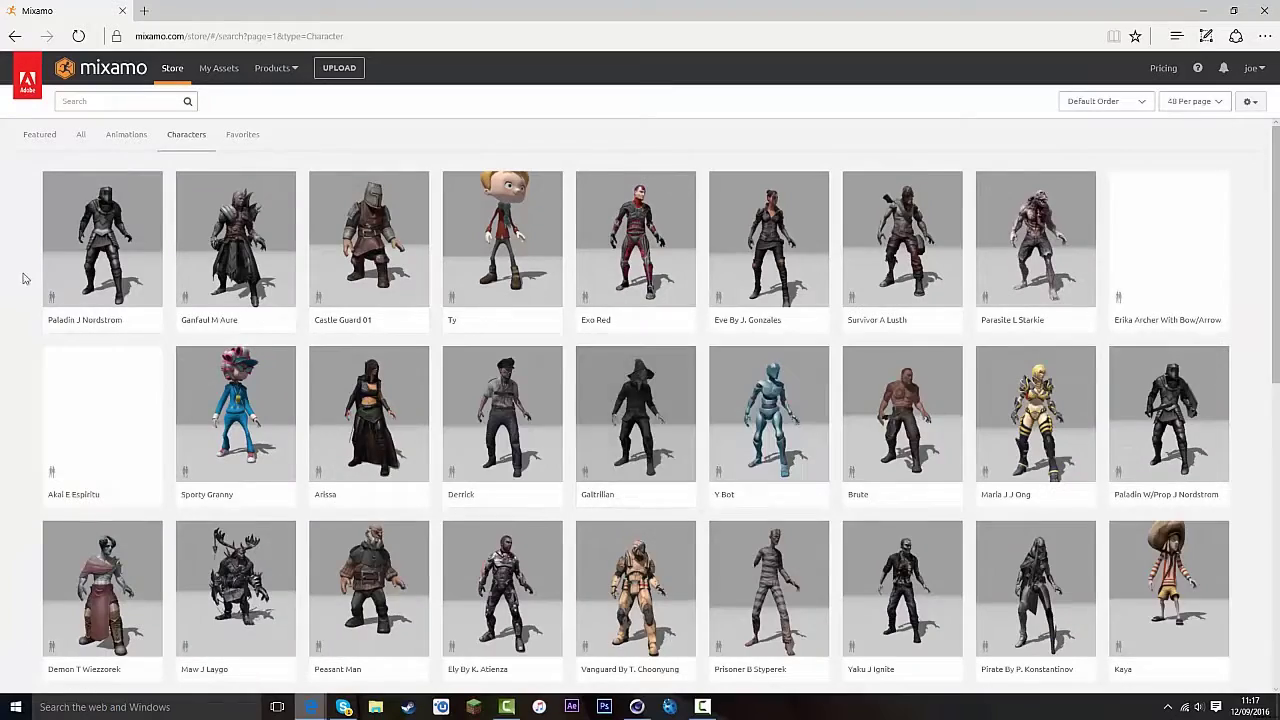
Step: Scroll the store's characters from Paladin J Nordstrom to X Bot, then start a new browser tab
scroll(640, 470, down, 7)
scroll(651, 477, up, 2)
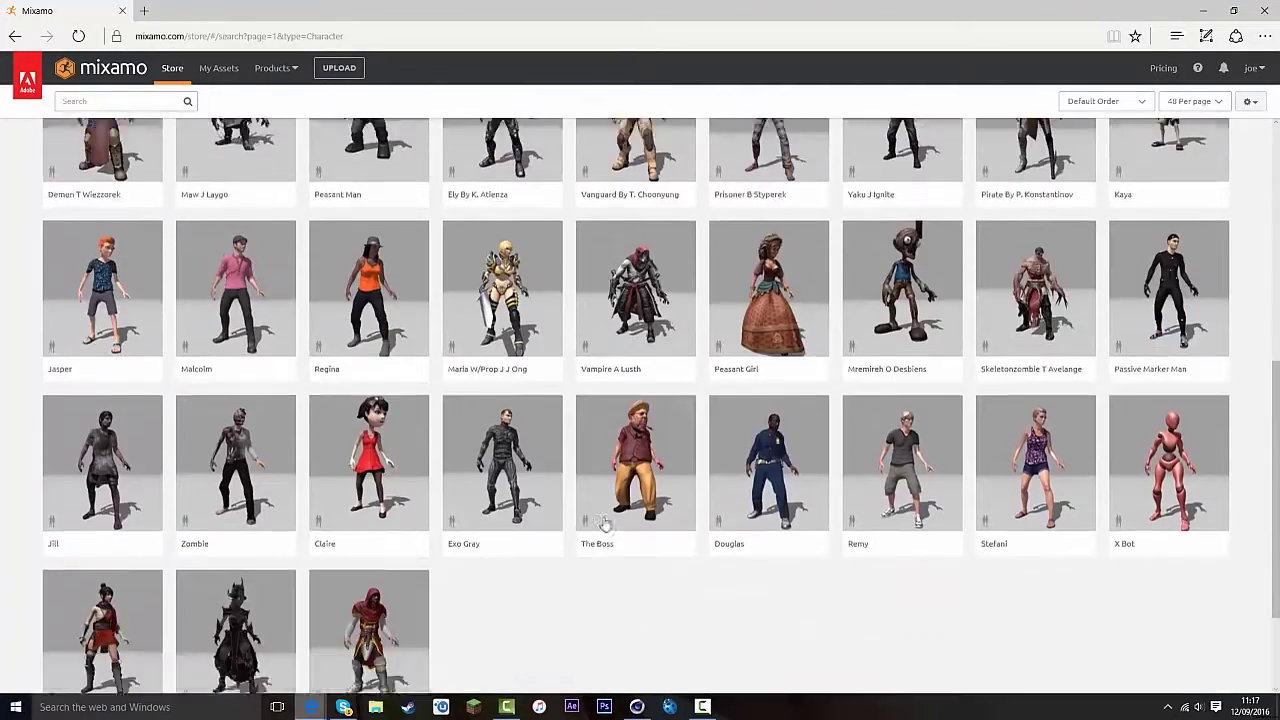
scroll(604, 524, up, 5)
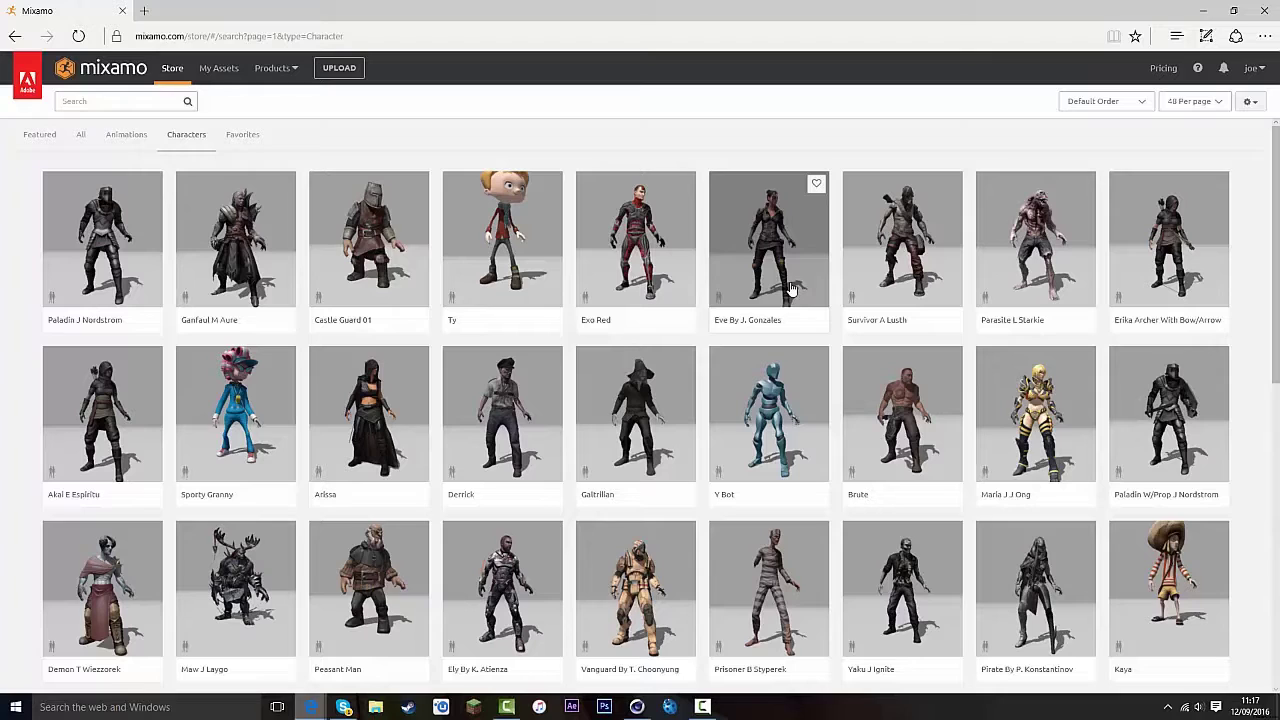
click(144, 10)
click(300, 235)
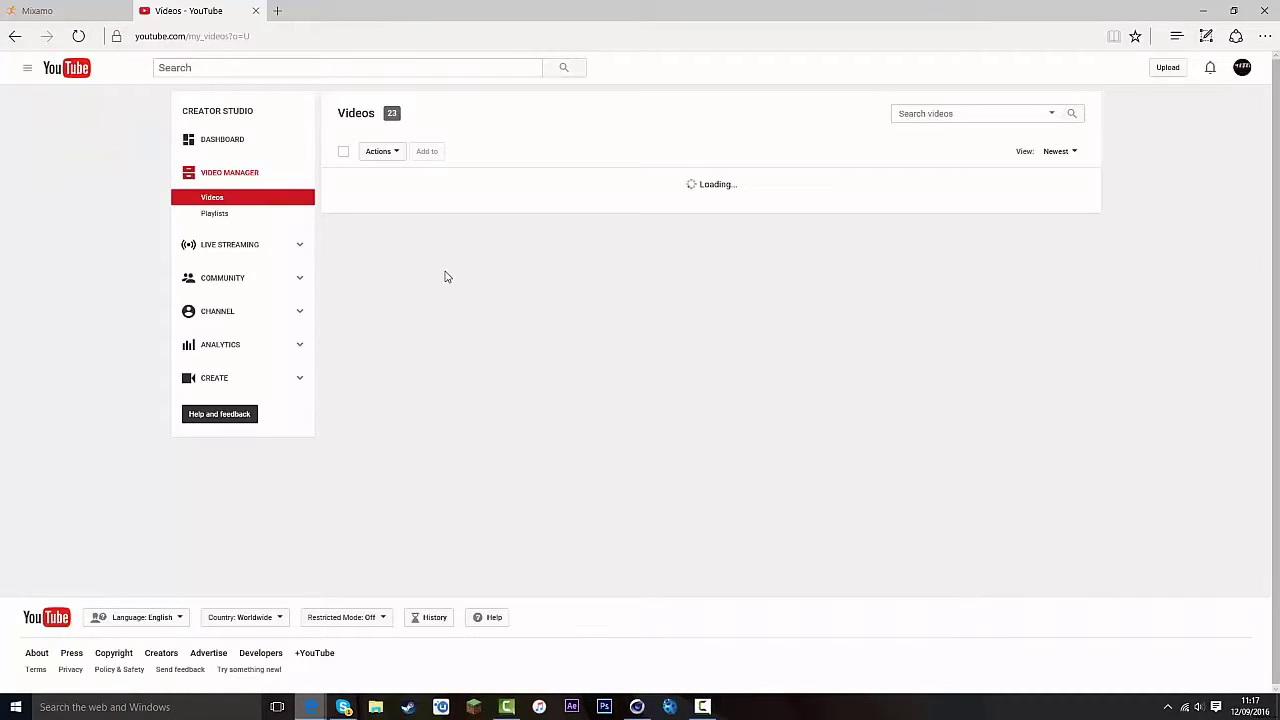
scroll(626, 367, down, 3)
scroll(626, 367, down, 2)
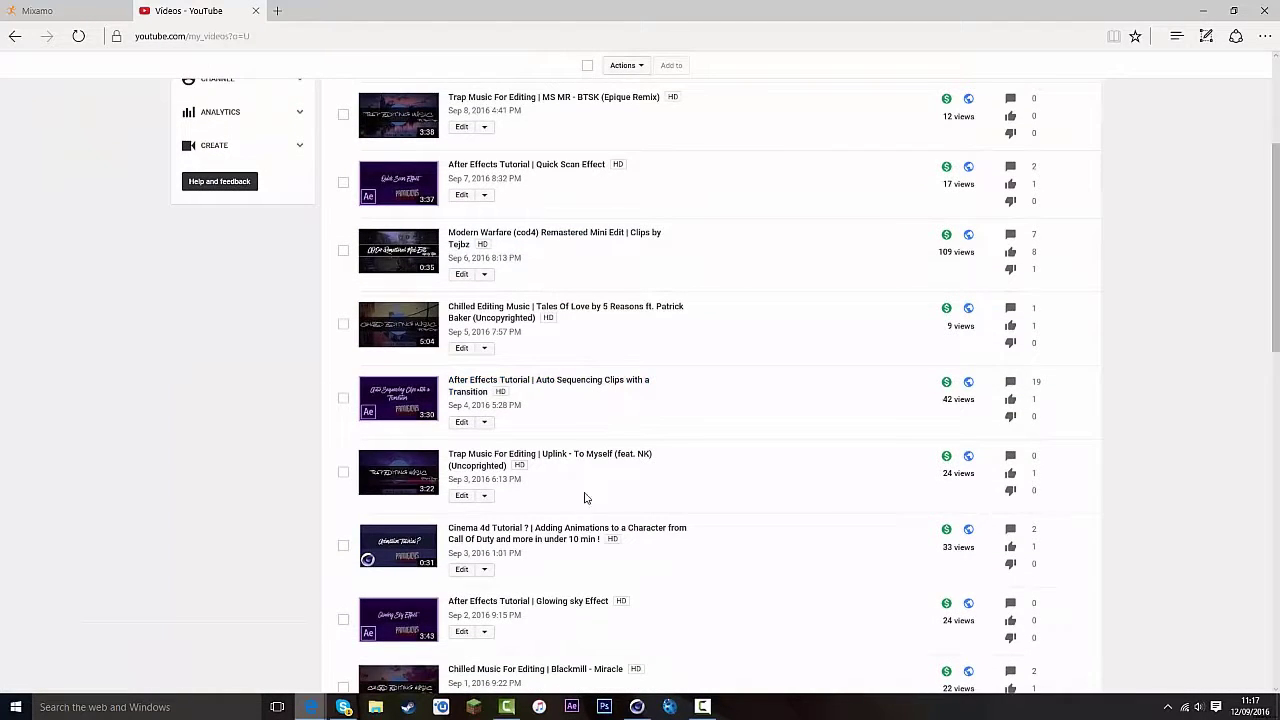
click(598, 531)
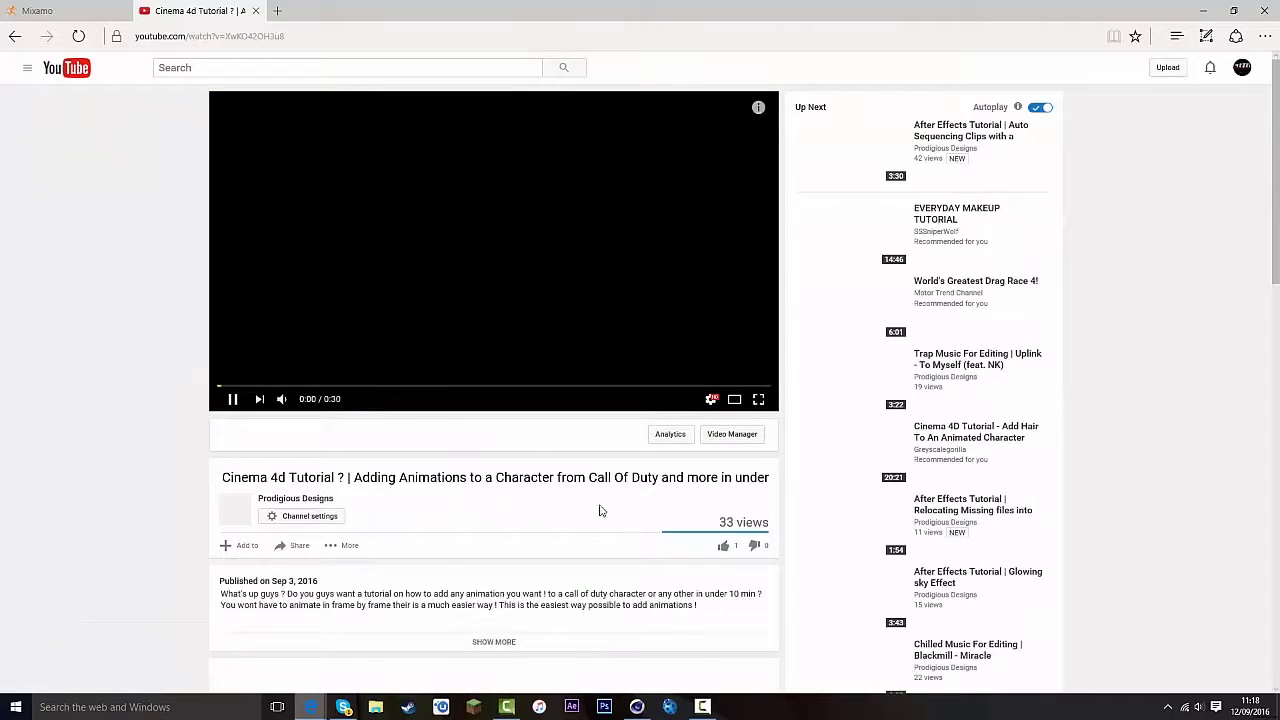
click(282, 399)
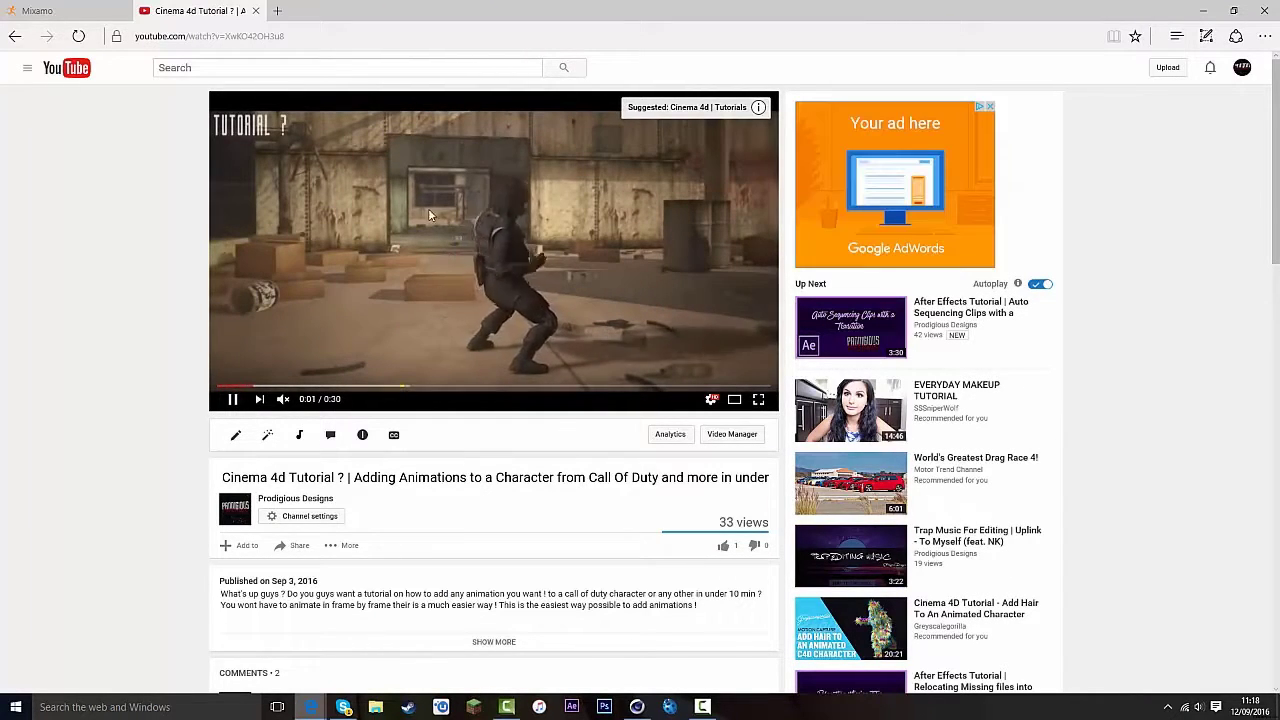
click(590, 155)
click(484, 218)
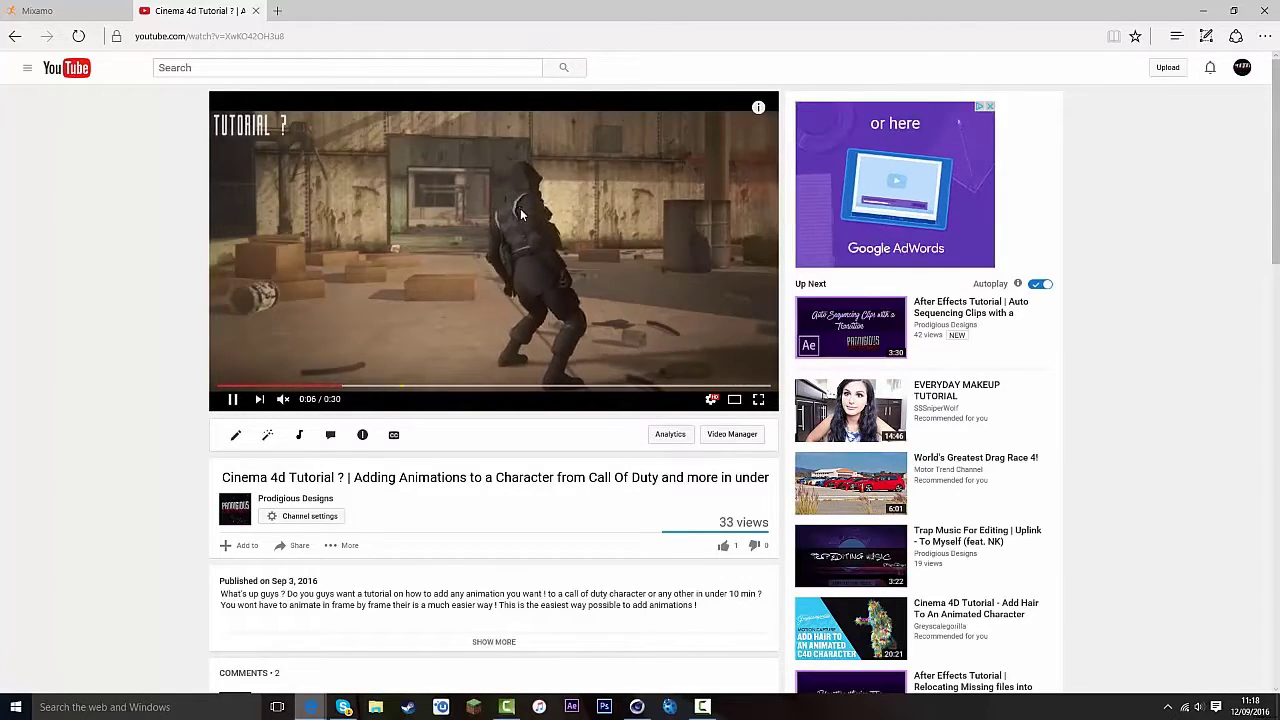
click(255, 10)
Step: Preview Y Bot in the 3D viewer, orbit it from behind and front, then find its animations
scroll(691, 320, down, 4)
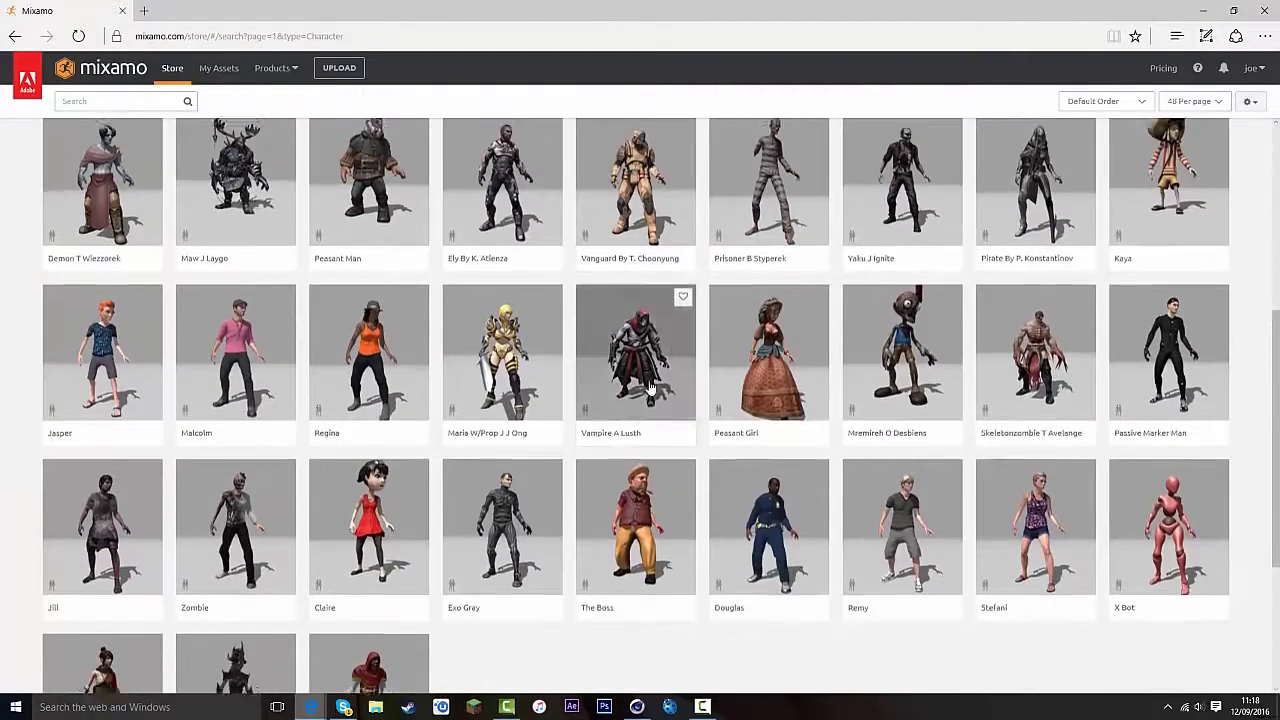
scroll(760, 320, up, 3)
click(775, 317)
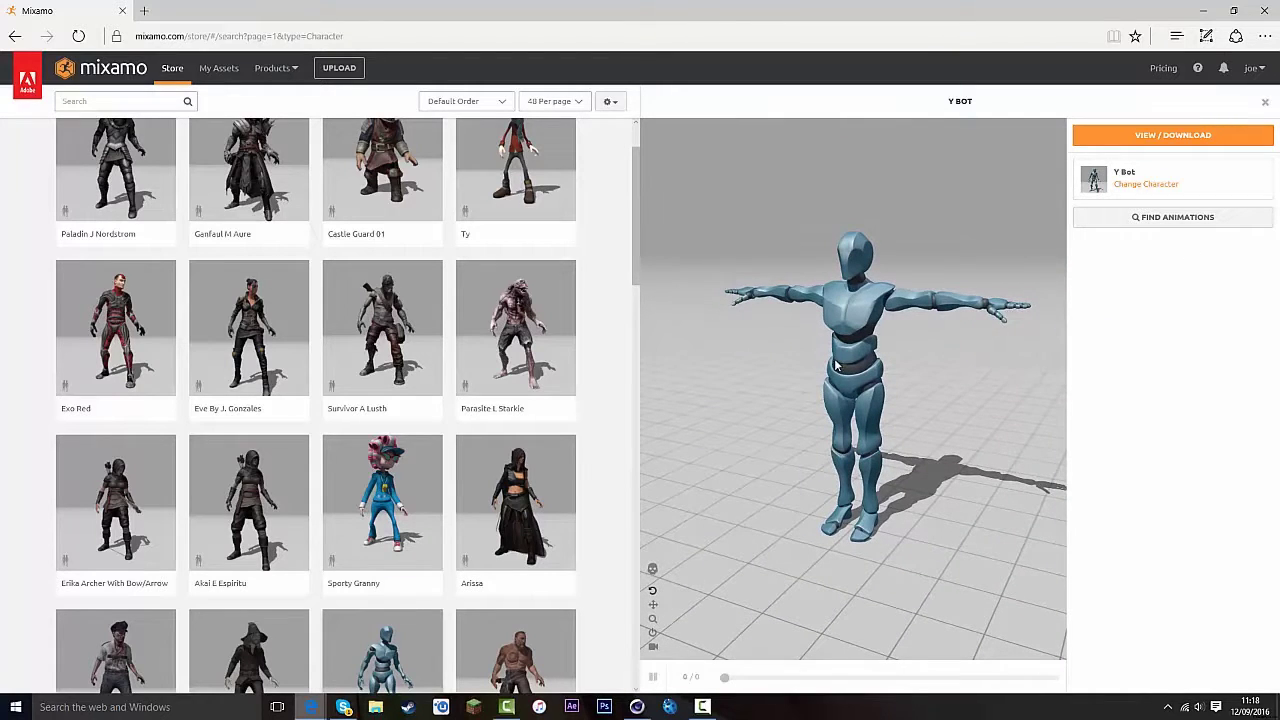
drag(700, 500, 926, 455)
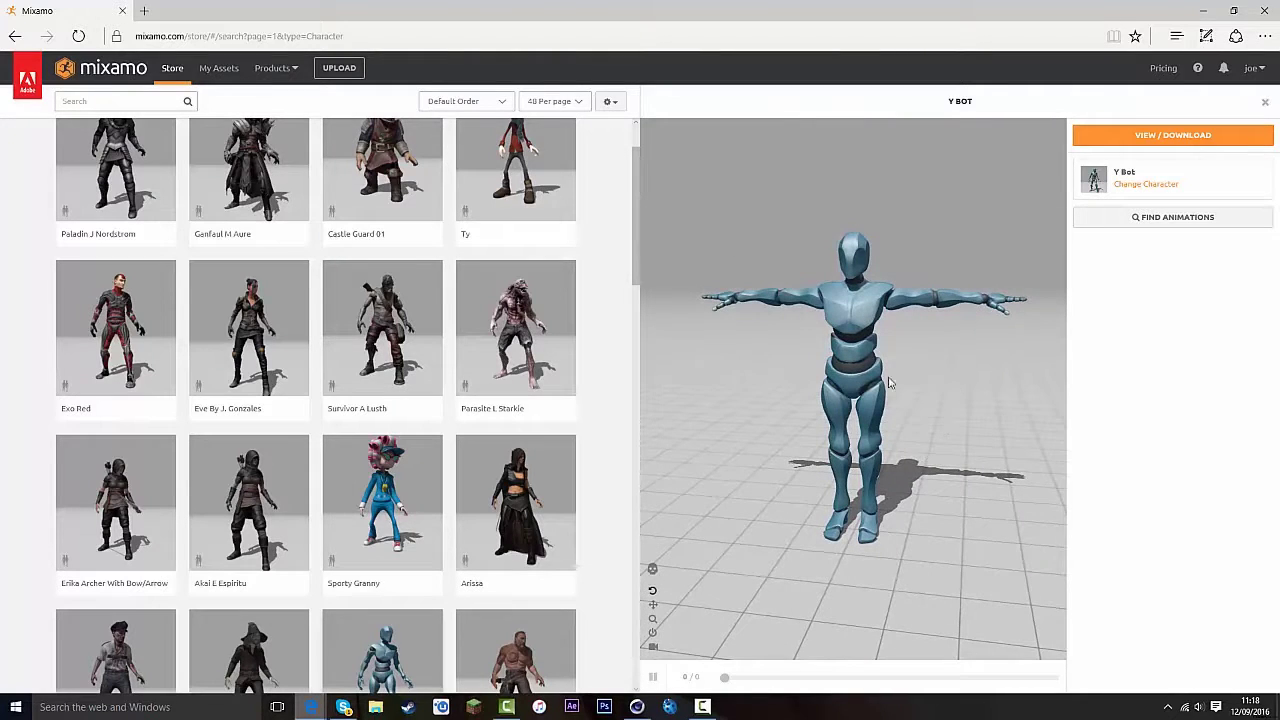
drag(840, 422, 1040, 300)
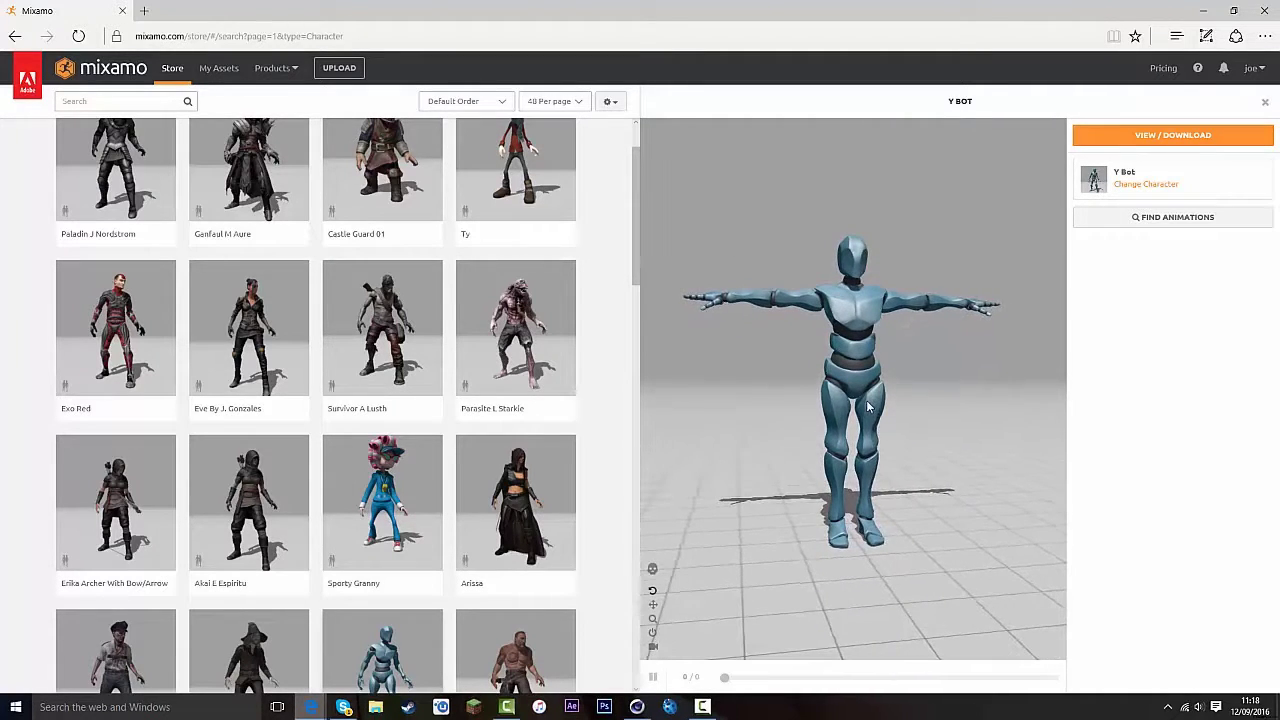
click(1200, 234)
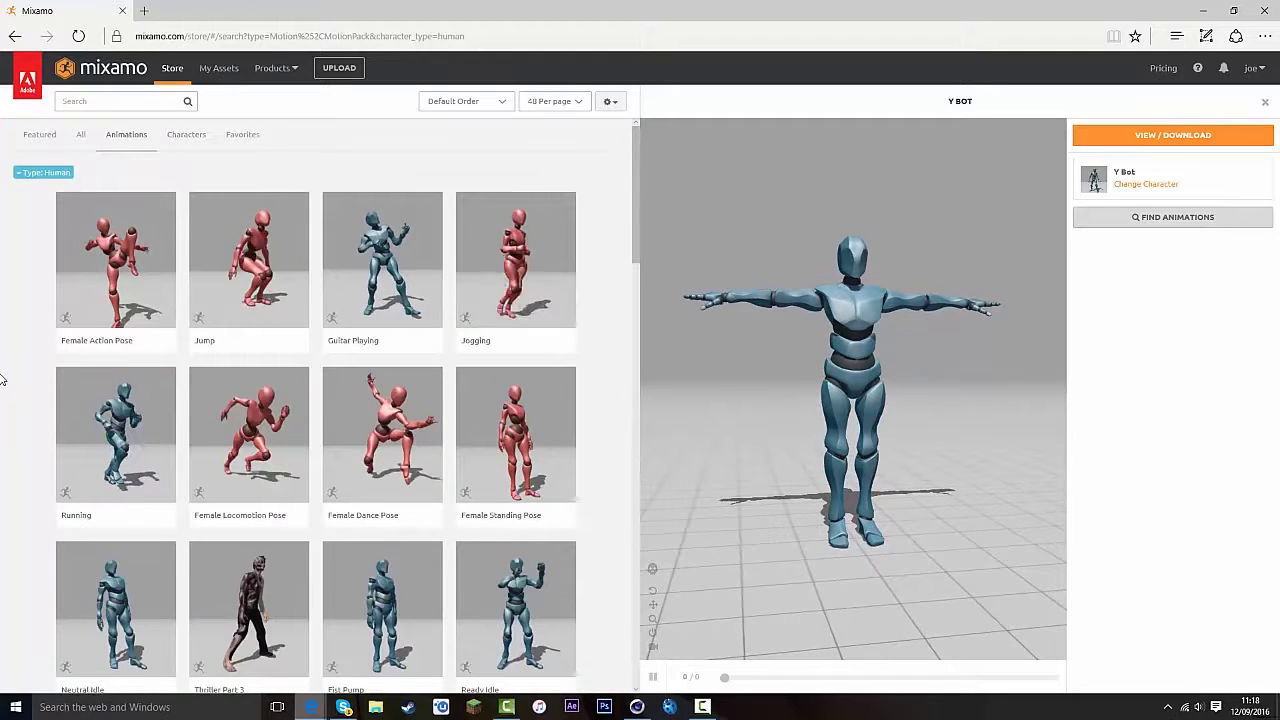
Step: Scroll through human clips like Jump, Jogging and Thriller Part 3, and open the search filters
scroll(291, 334, down, 15)
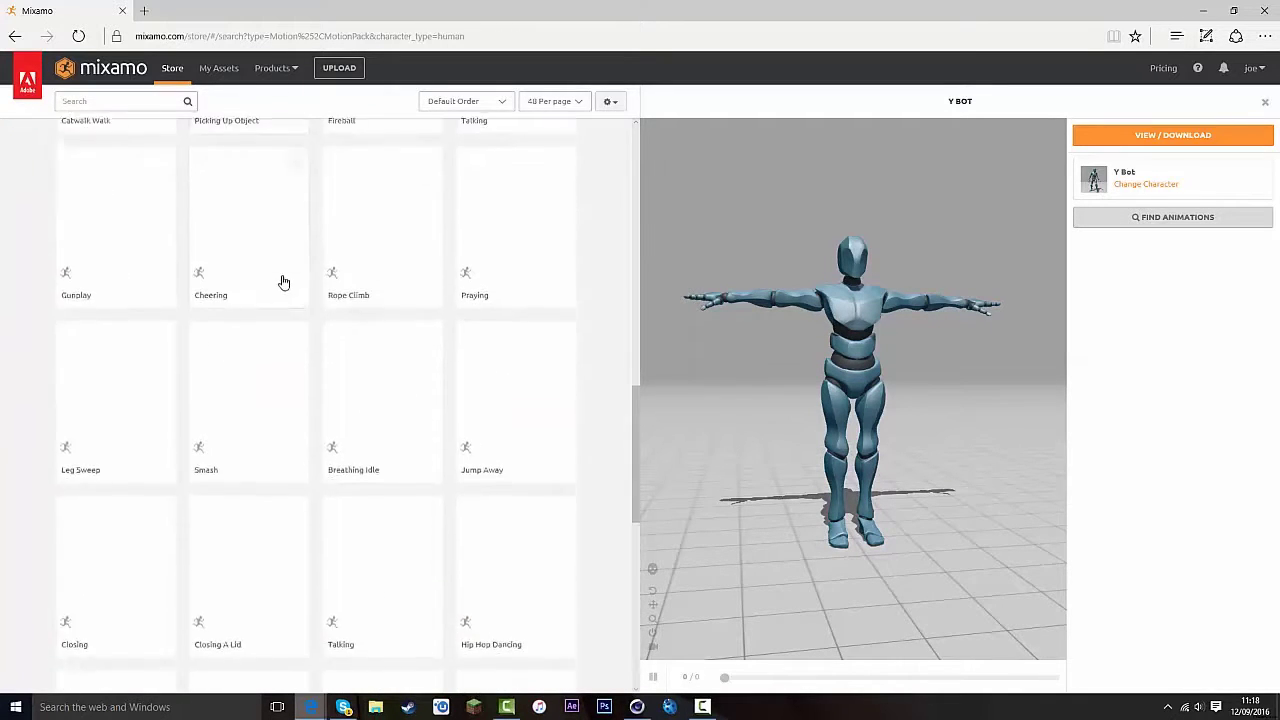
scroll(374, 350, up, 15)
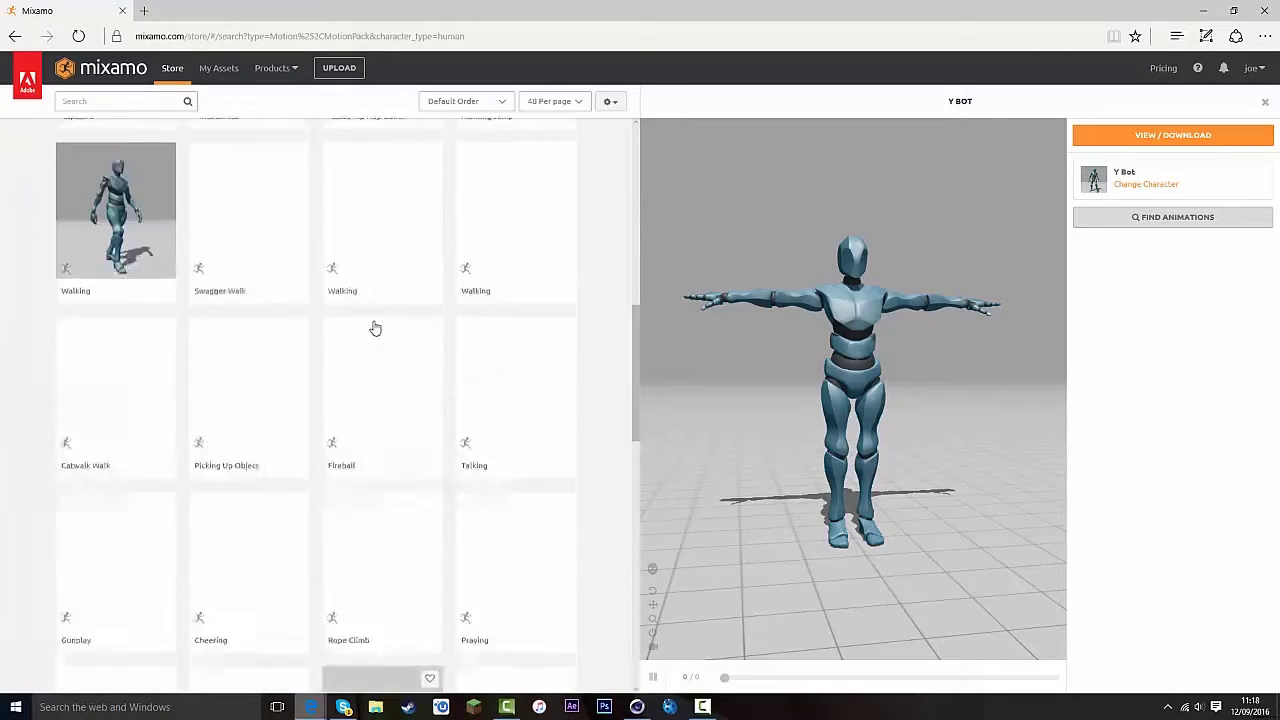
scroll(342, 316, down, 15)
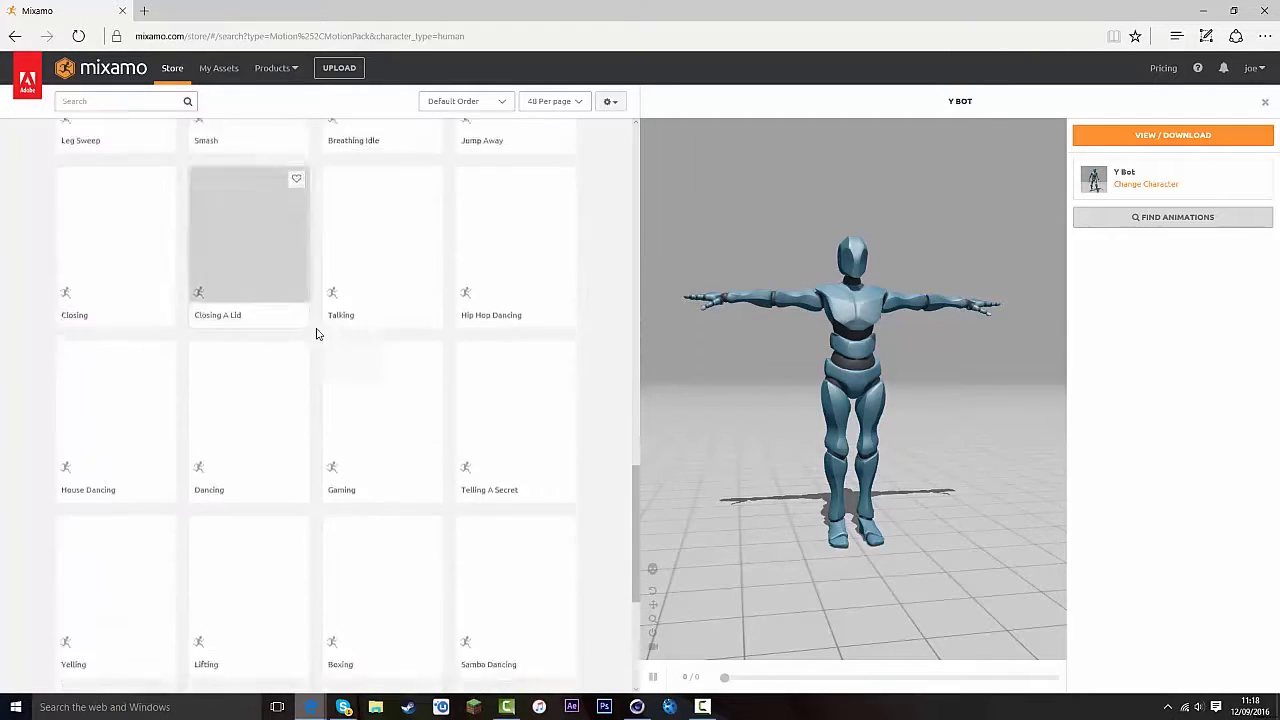
scroll(340, 318, up, 15)
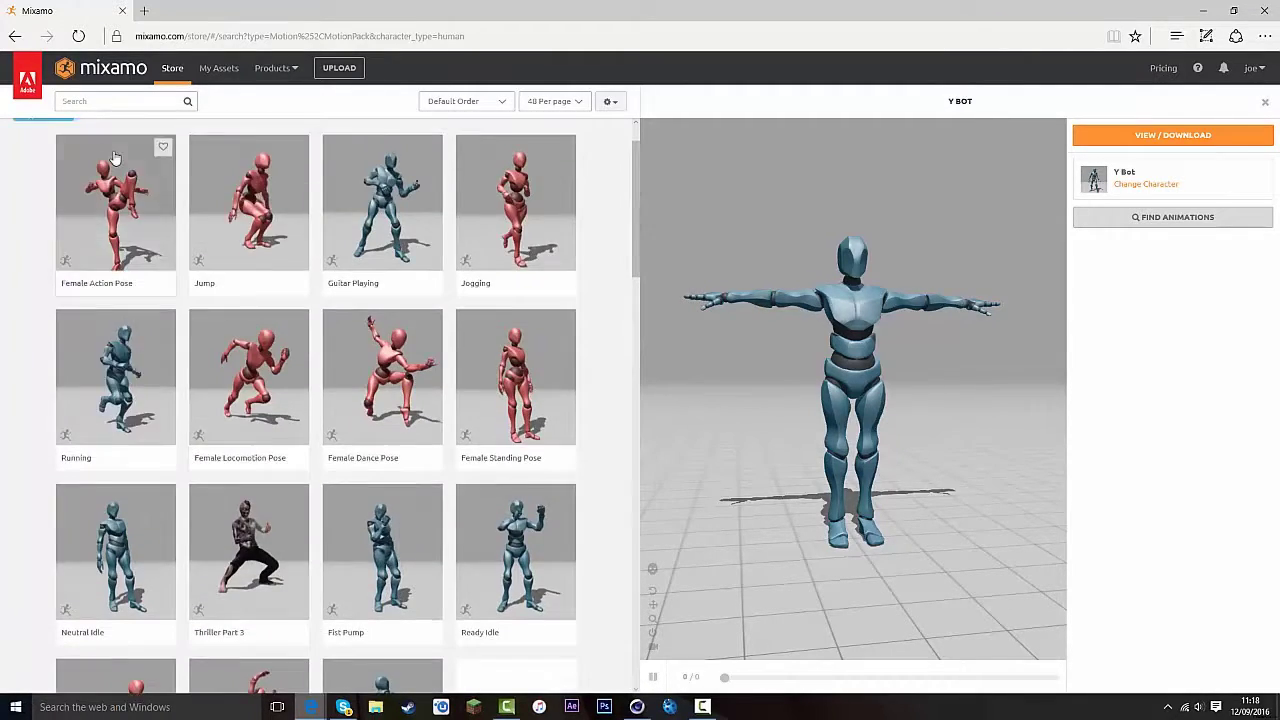
click(104, 100)
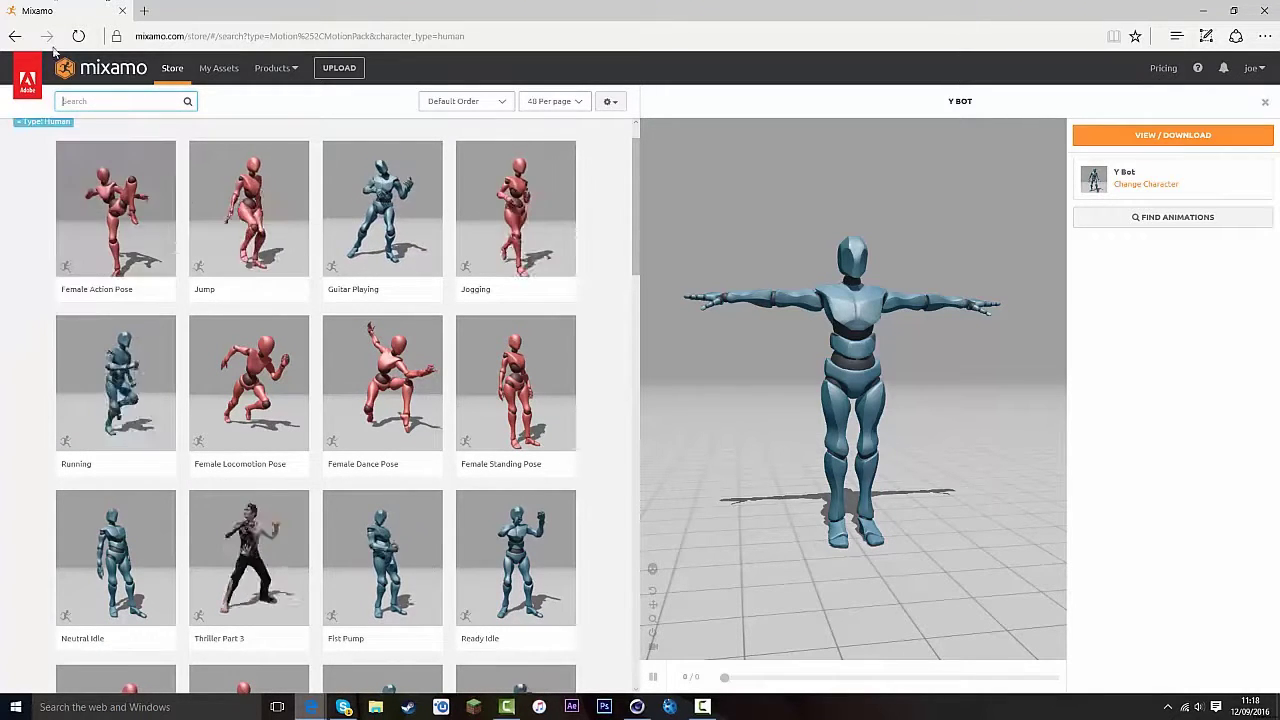
click(100, 98)
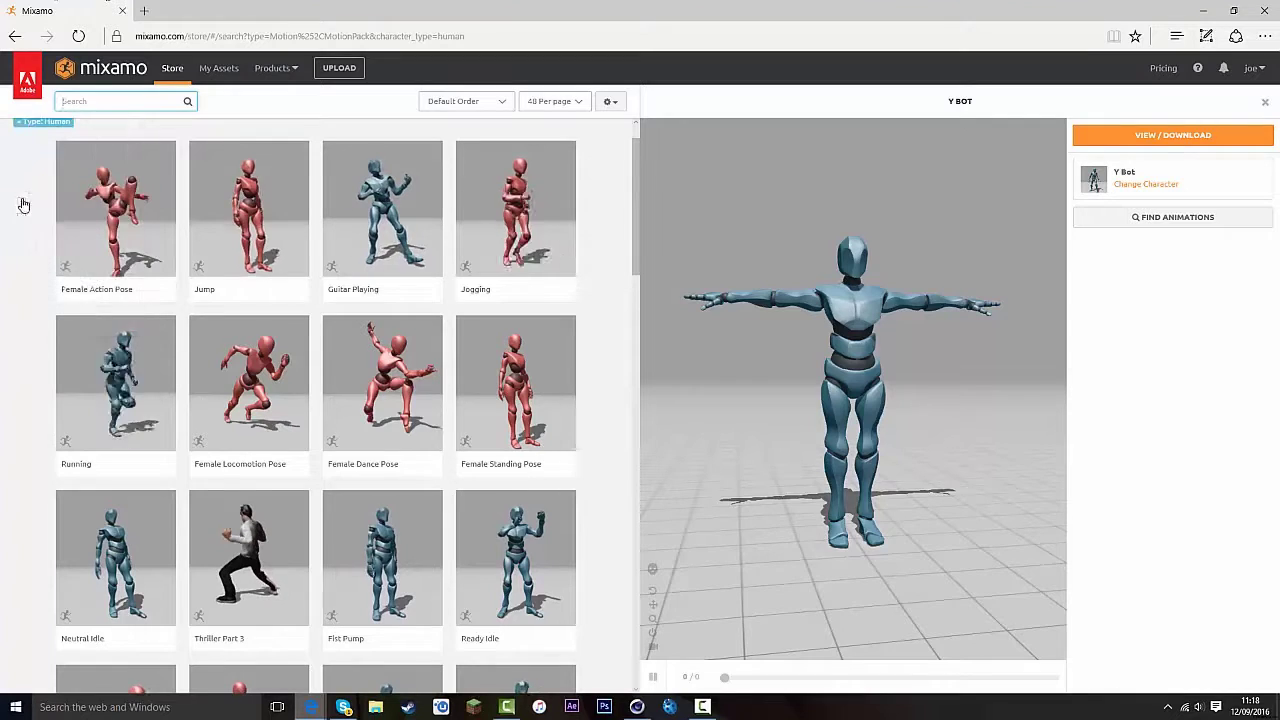
click(83, 102)
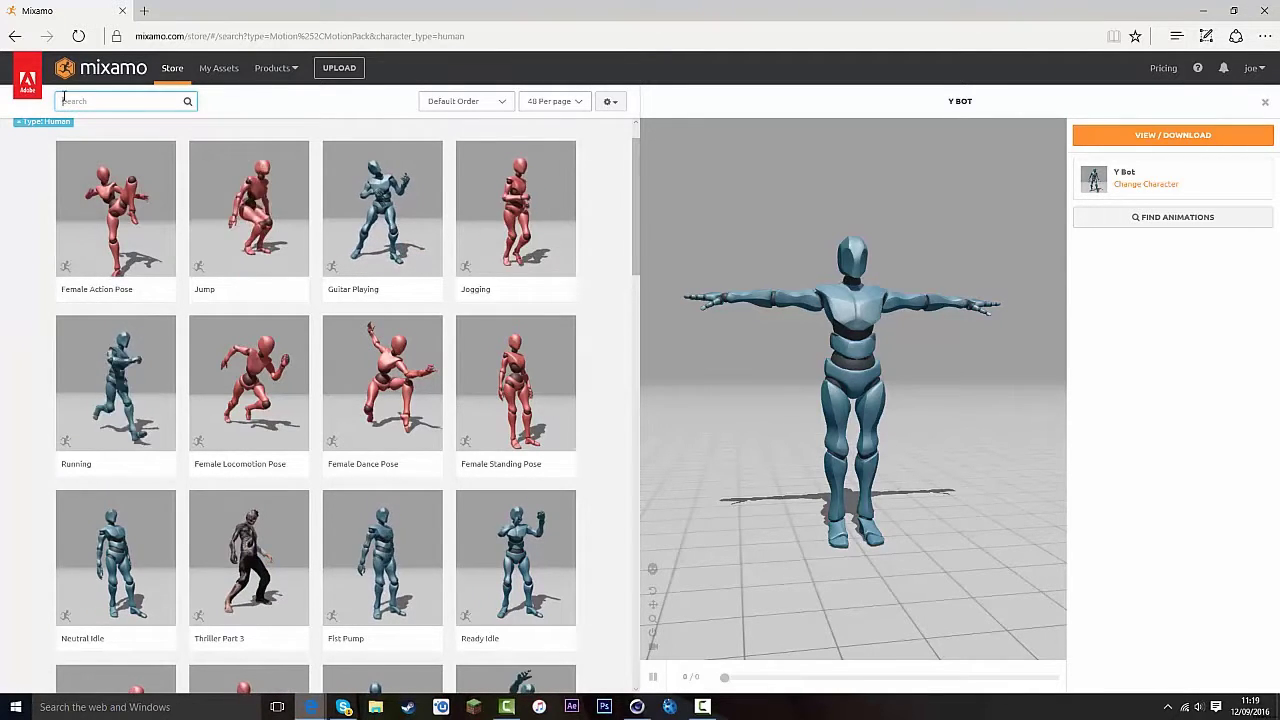
Step: Narrow the list to the 147 Dance-genre clips and put Thriller Part 3 on Y Bot
mouse_move(60, 125)
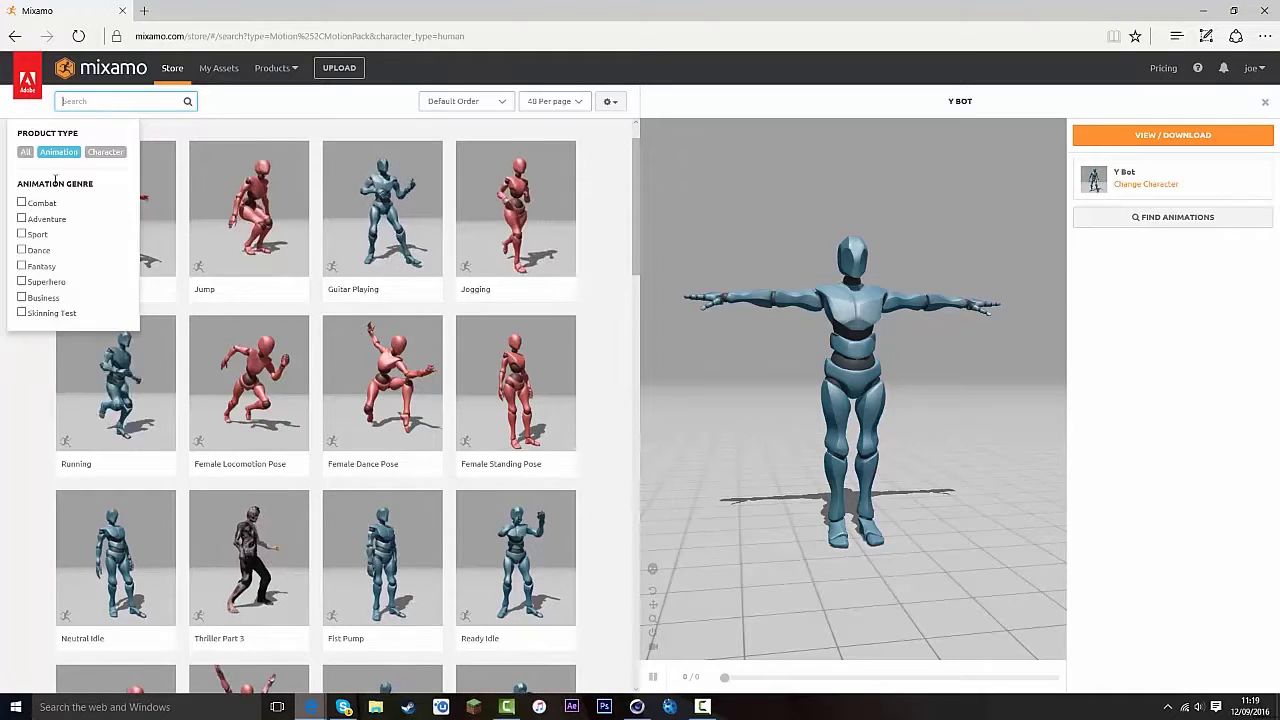
click(40, 250)
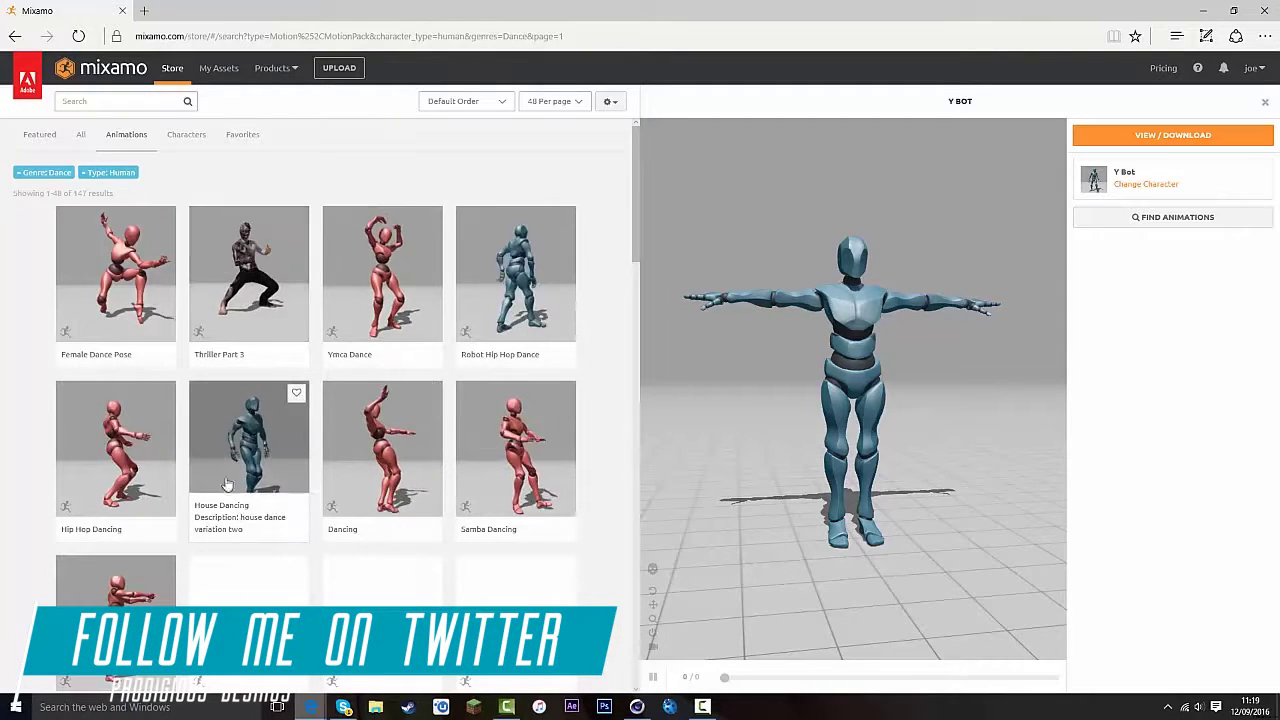
click(263, 265)
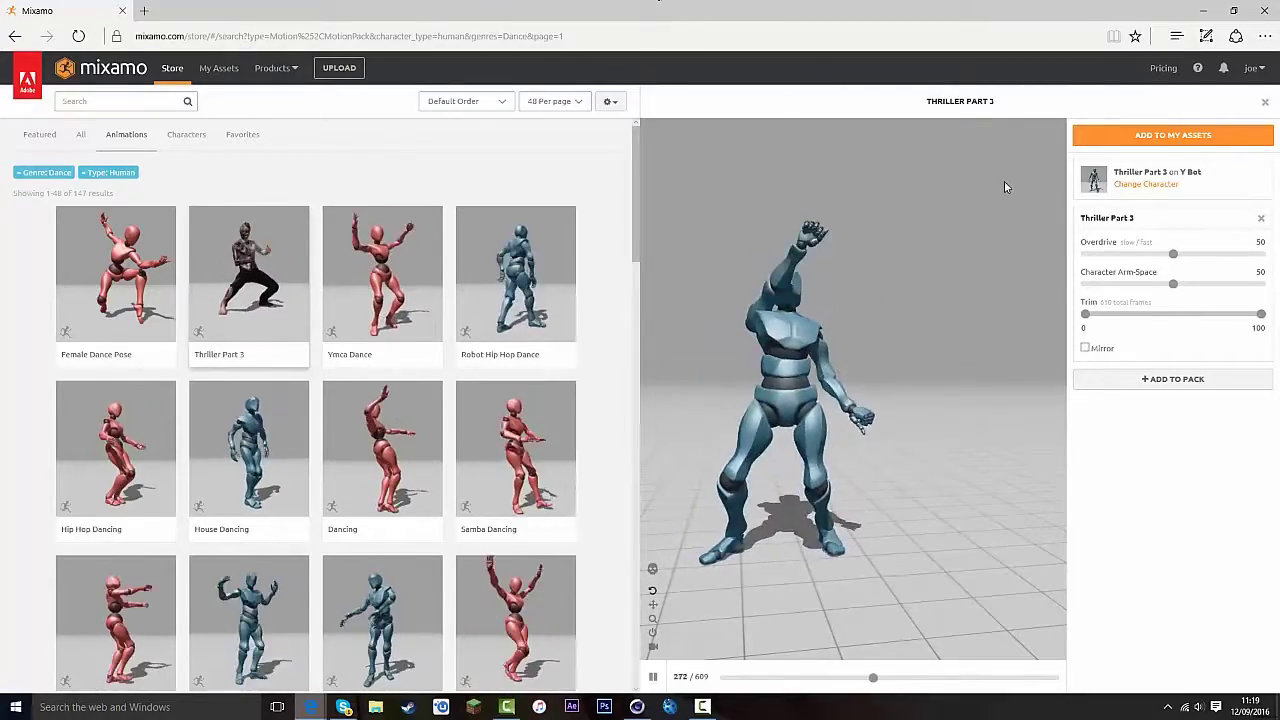
Step: Lower Overdrive to 34 and adjust the Trim start handle
drag(1173, 255, 1145, 256)
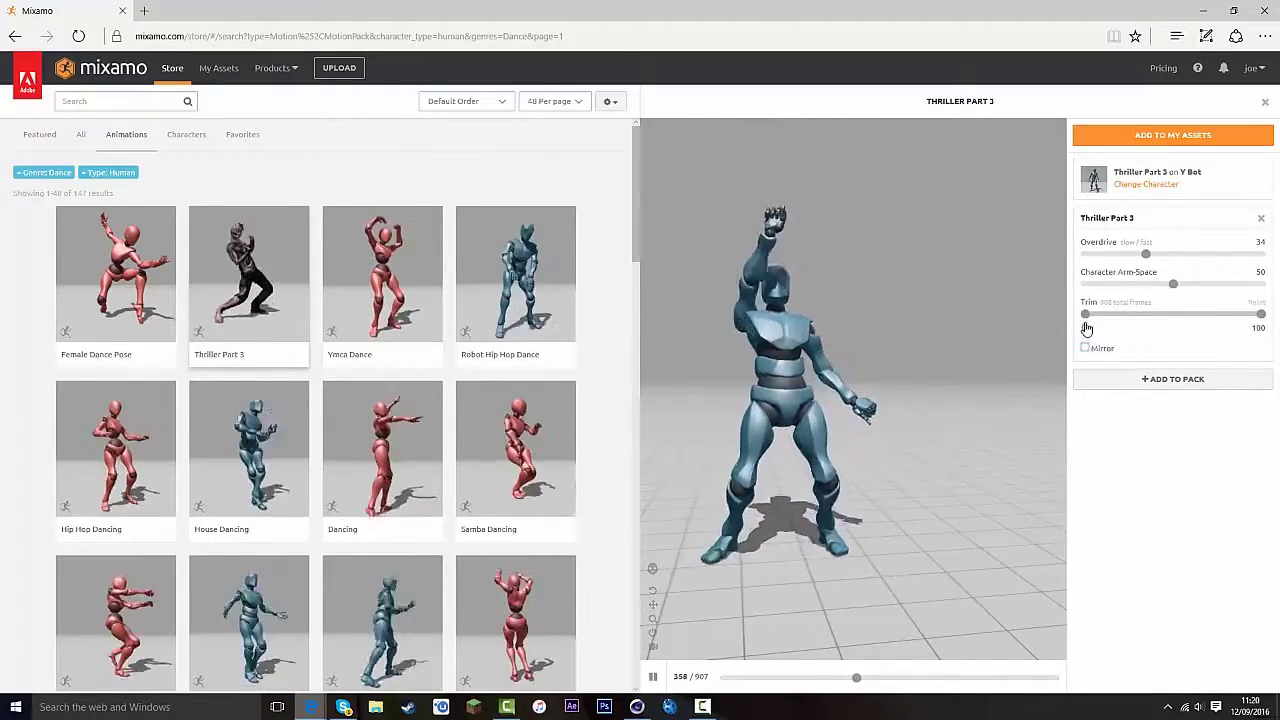
drag(1086, 328, 1118, 322)
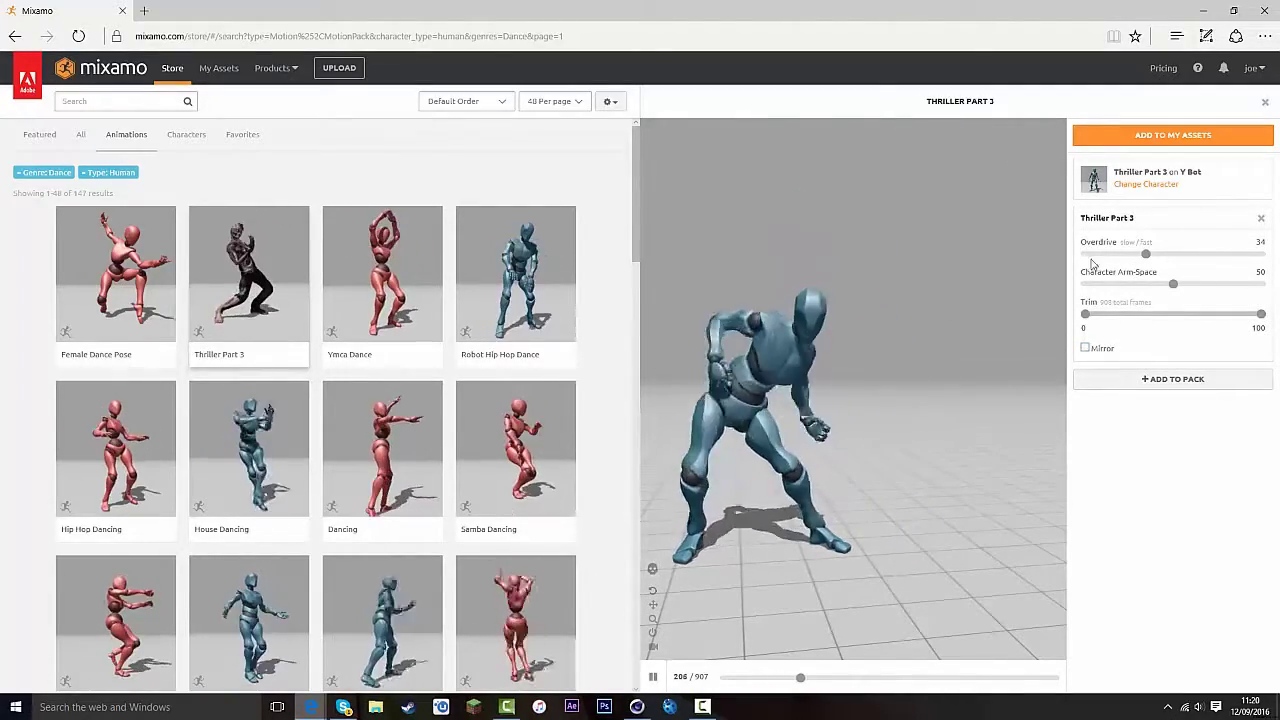
Step: Add Thriller Part 3 on Y Bot to My Assets and open it in My Animations
click(1193, 137)
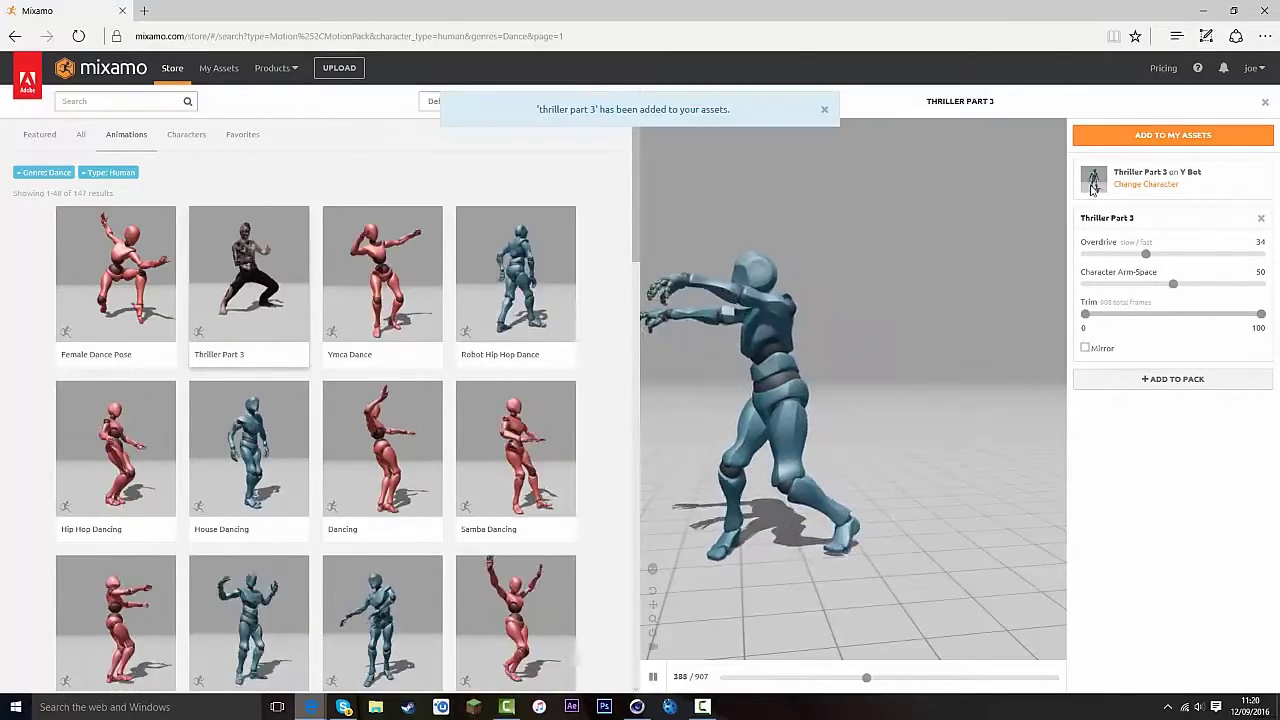
click(827, 111)
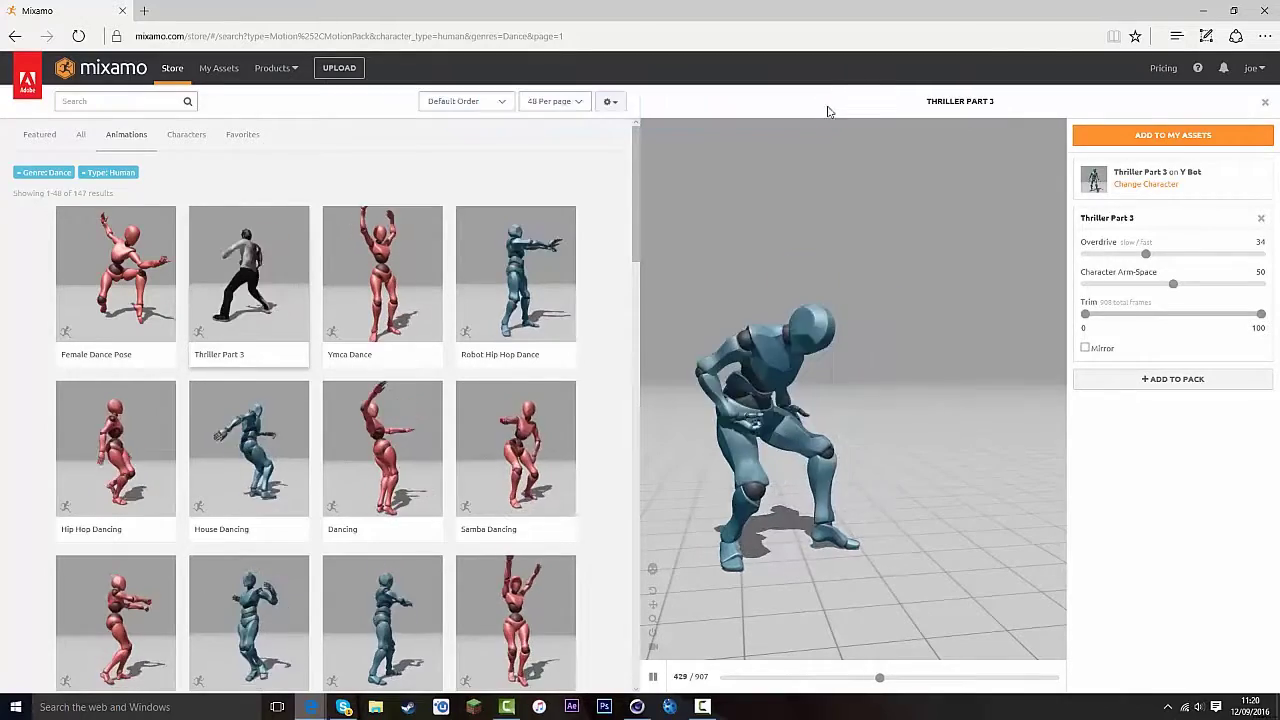
click(1137, 137)
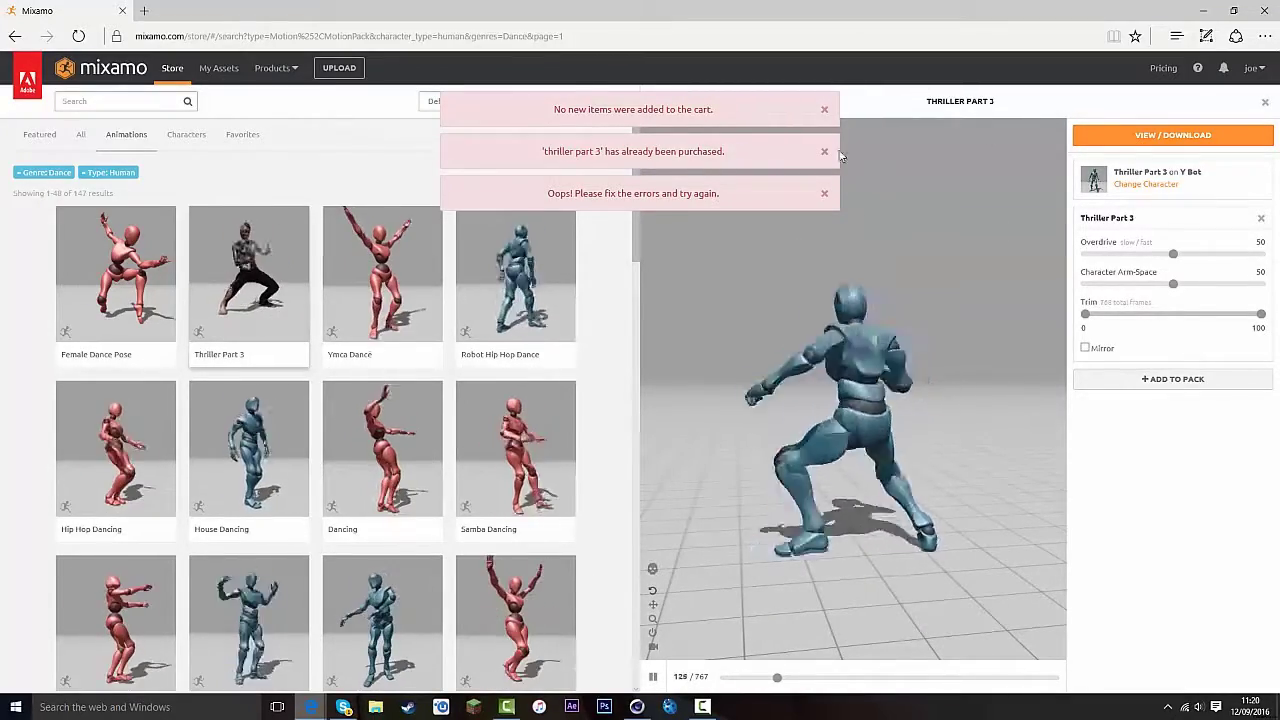
click(1200, 140)
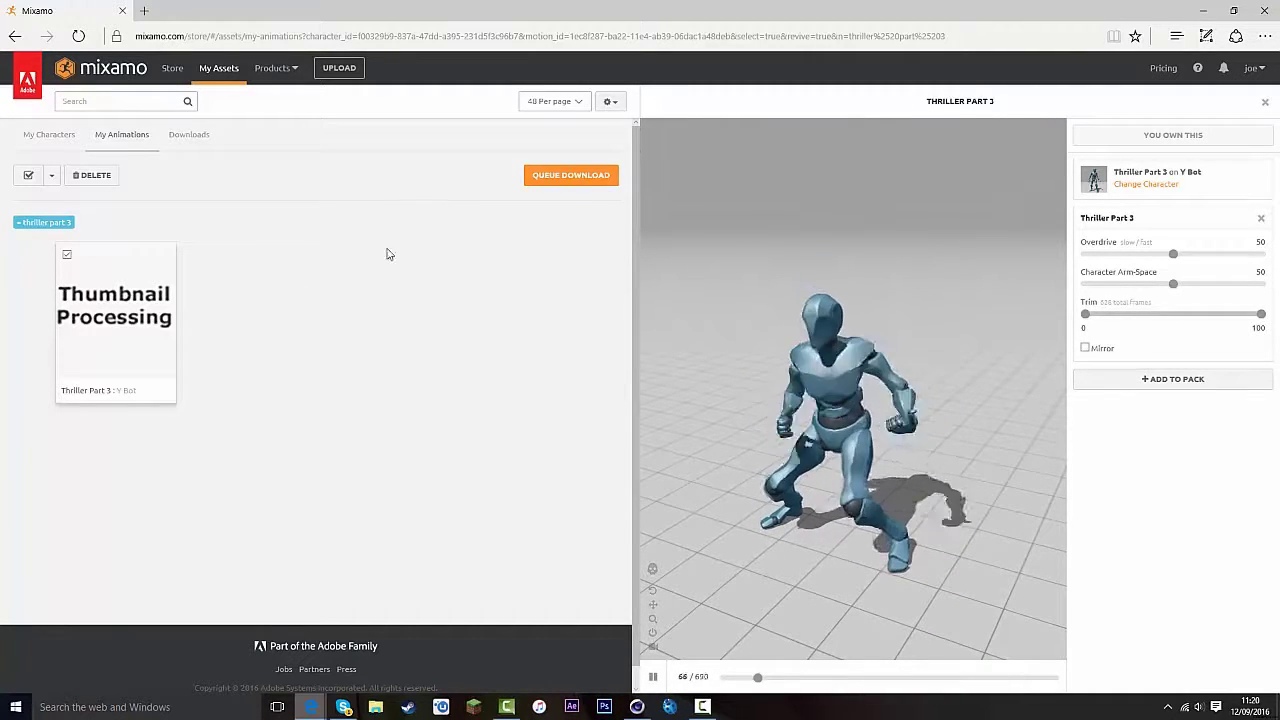
Step: Queue an FBX download of Thriller Part 3 at 30 frames per second
click(557, 177)
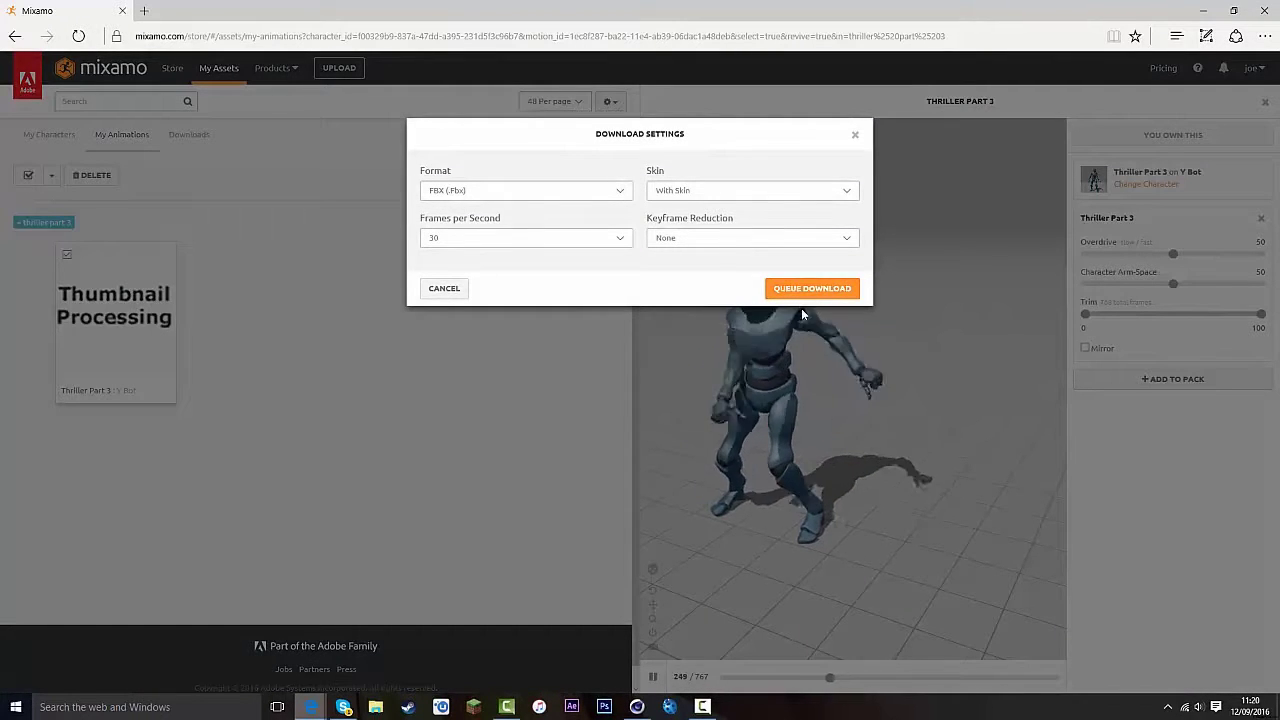
click(619, 242)
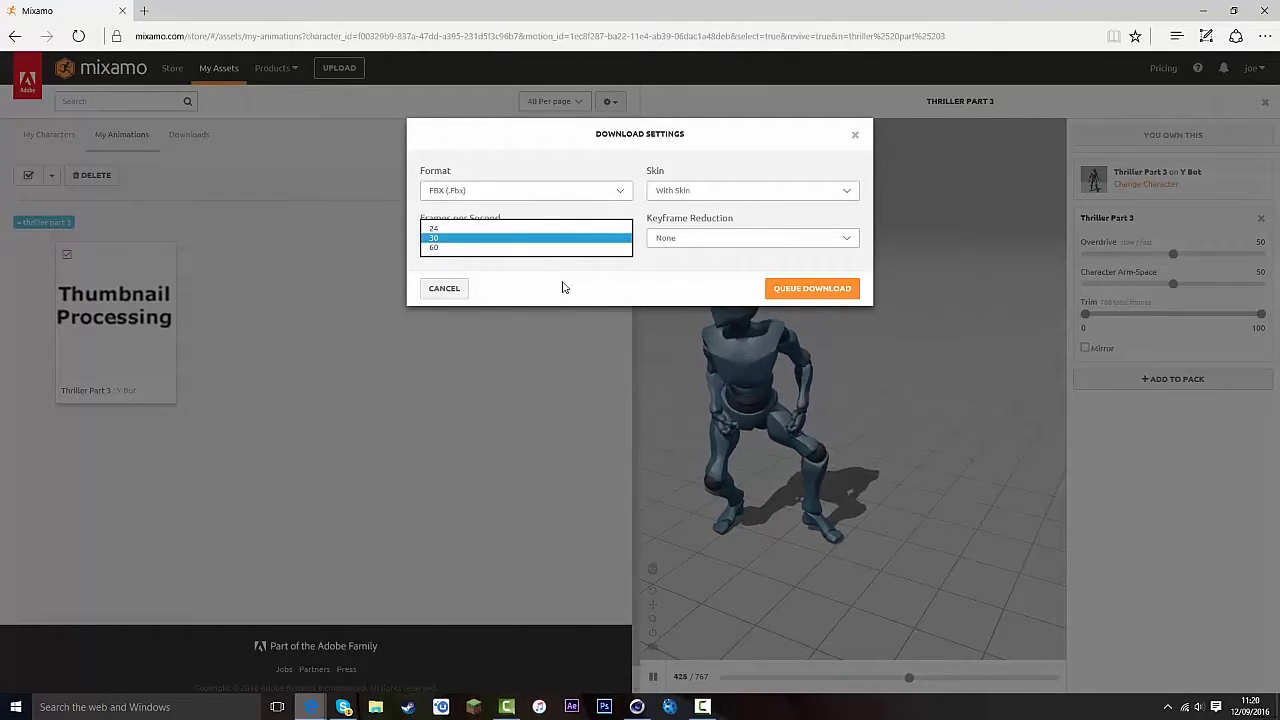
click(600, 238)
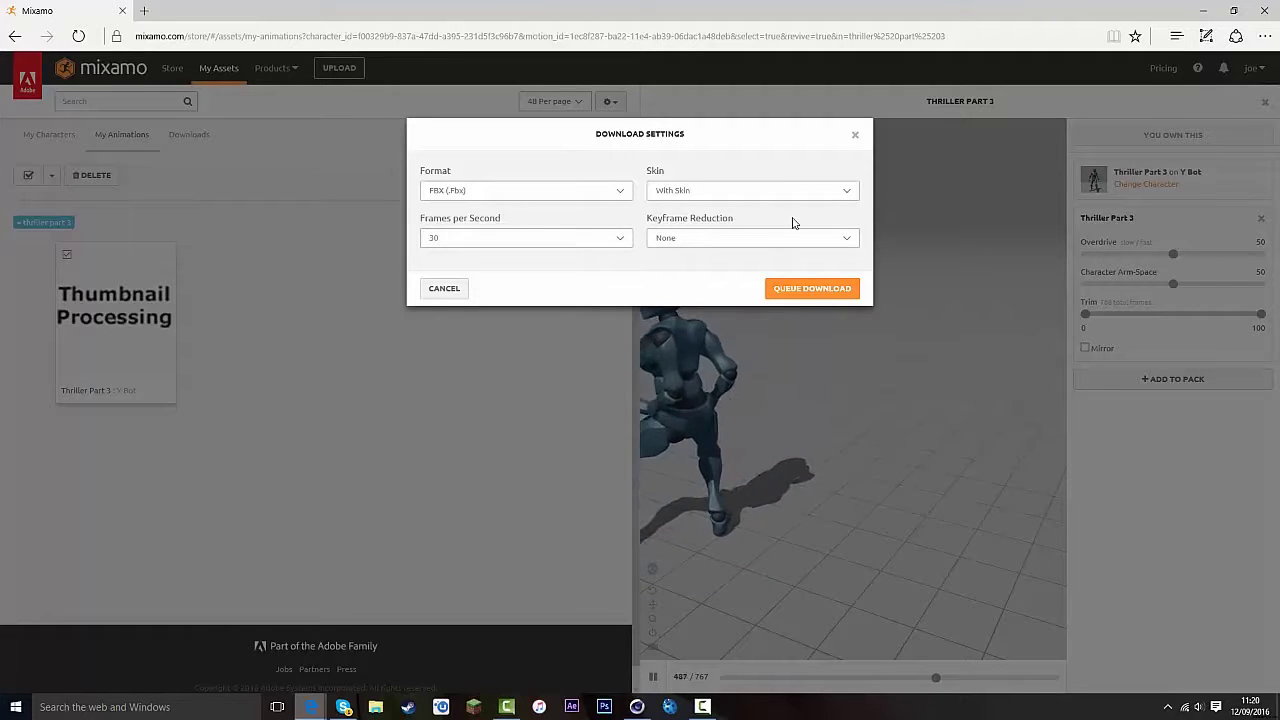
click(843, 289)
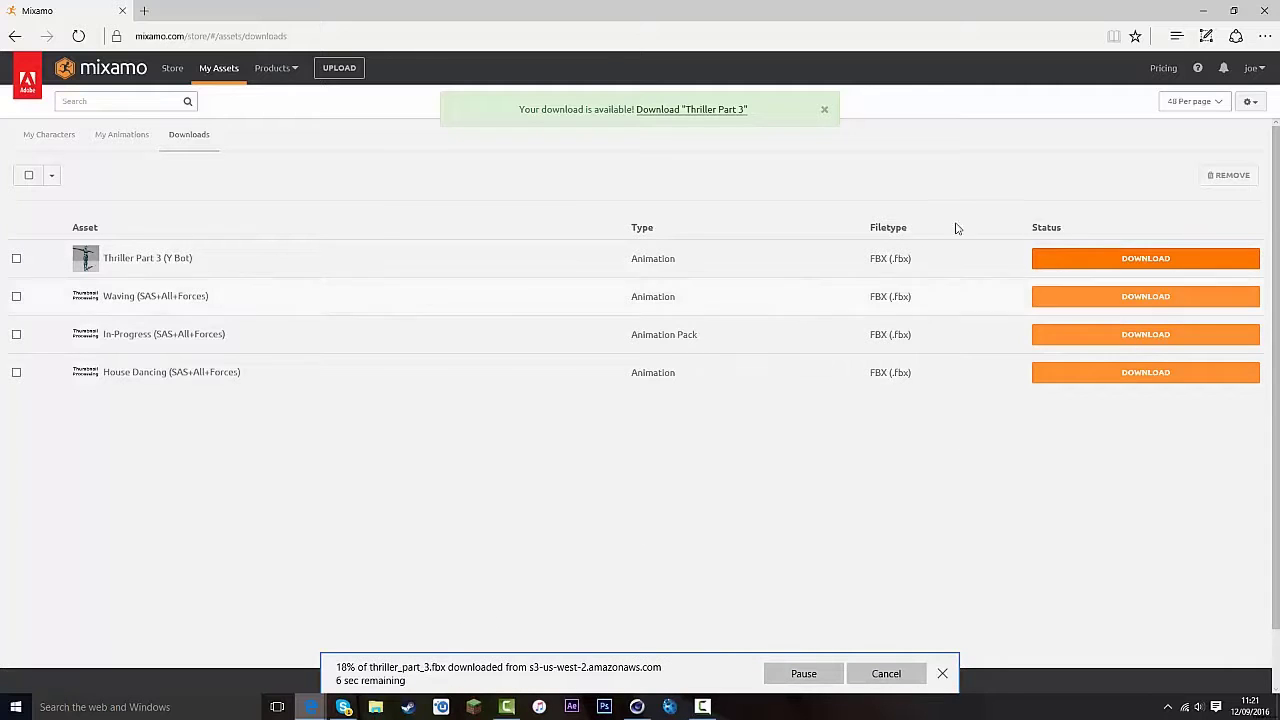
Step: Minimize Edge, bring Cinema 4D forward, then return to the Mixamo downloads page
click(1204, 10)
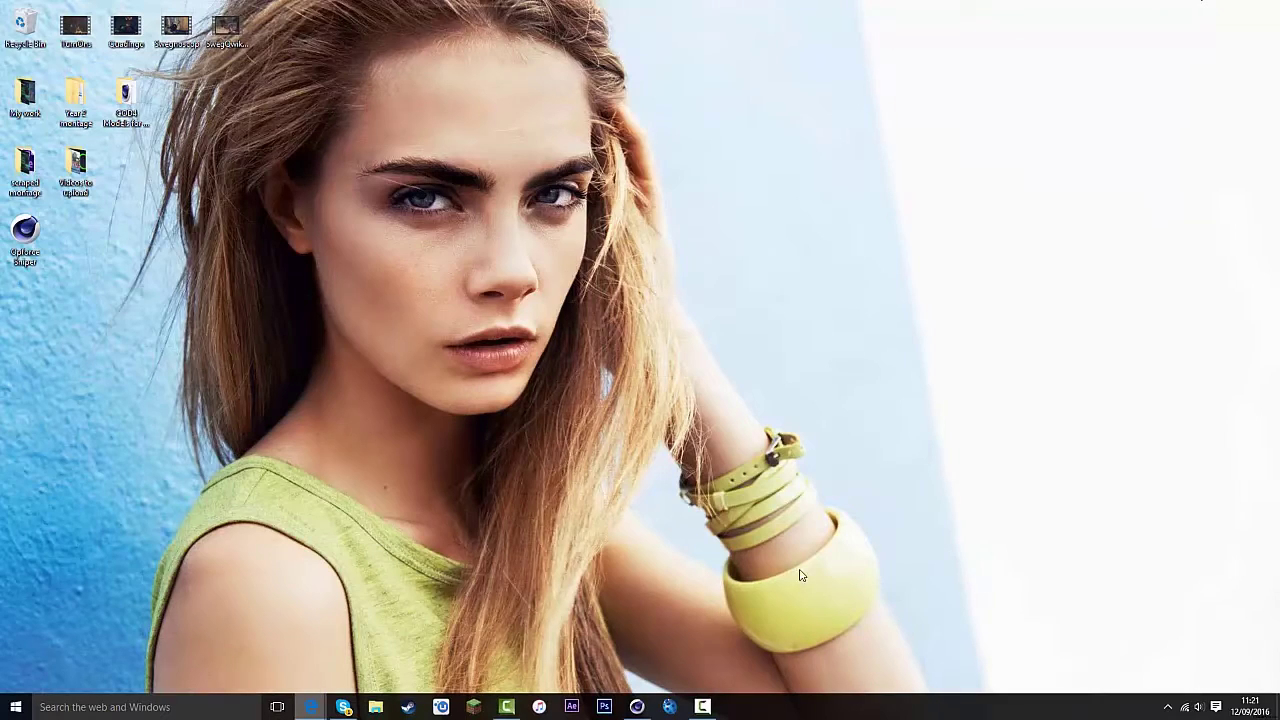
click(637, 707)
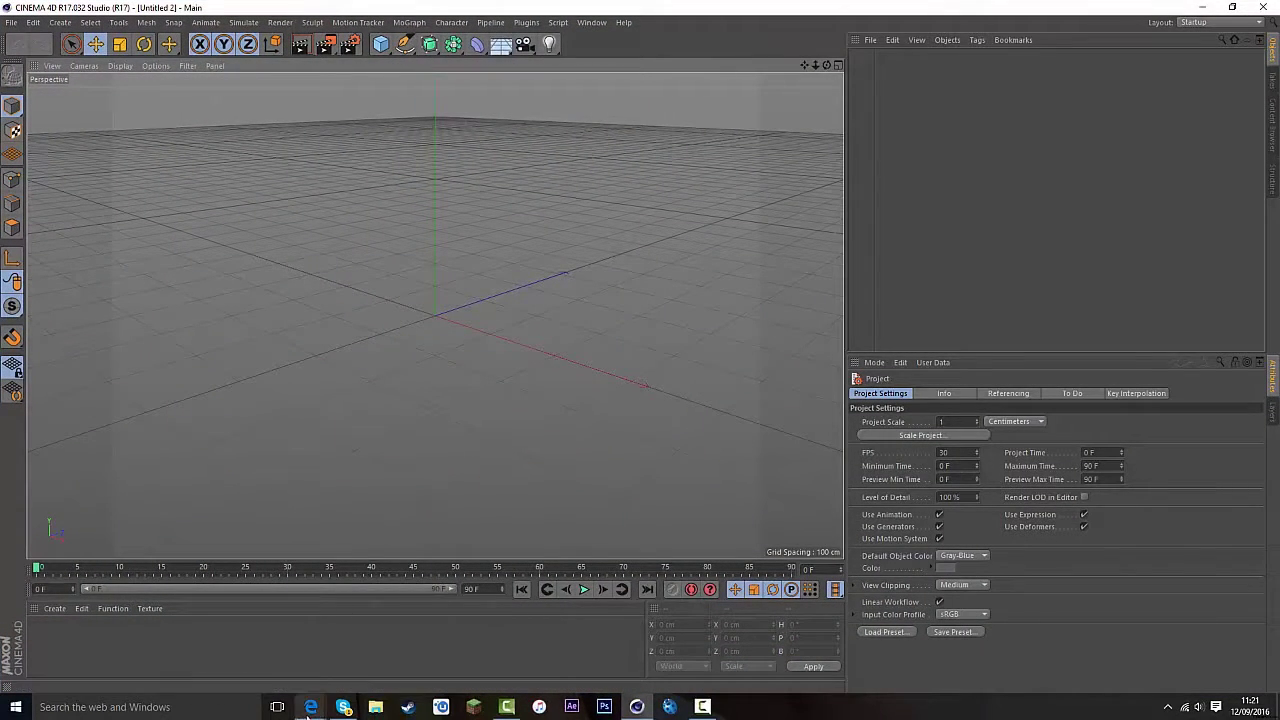
mouse_move(311, 707)
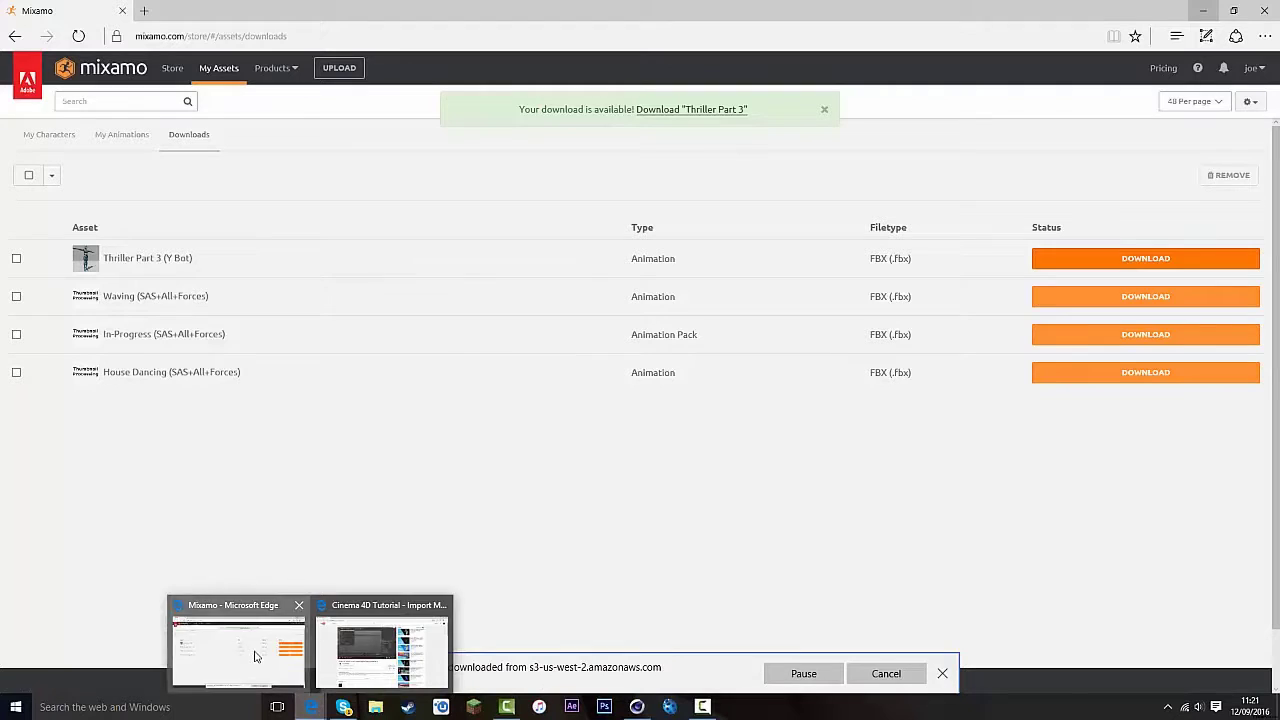
click(255, 655)
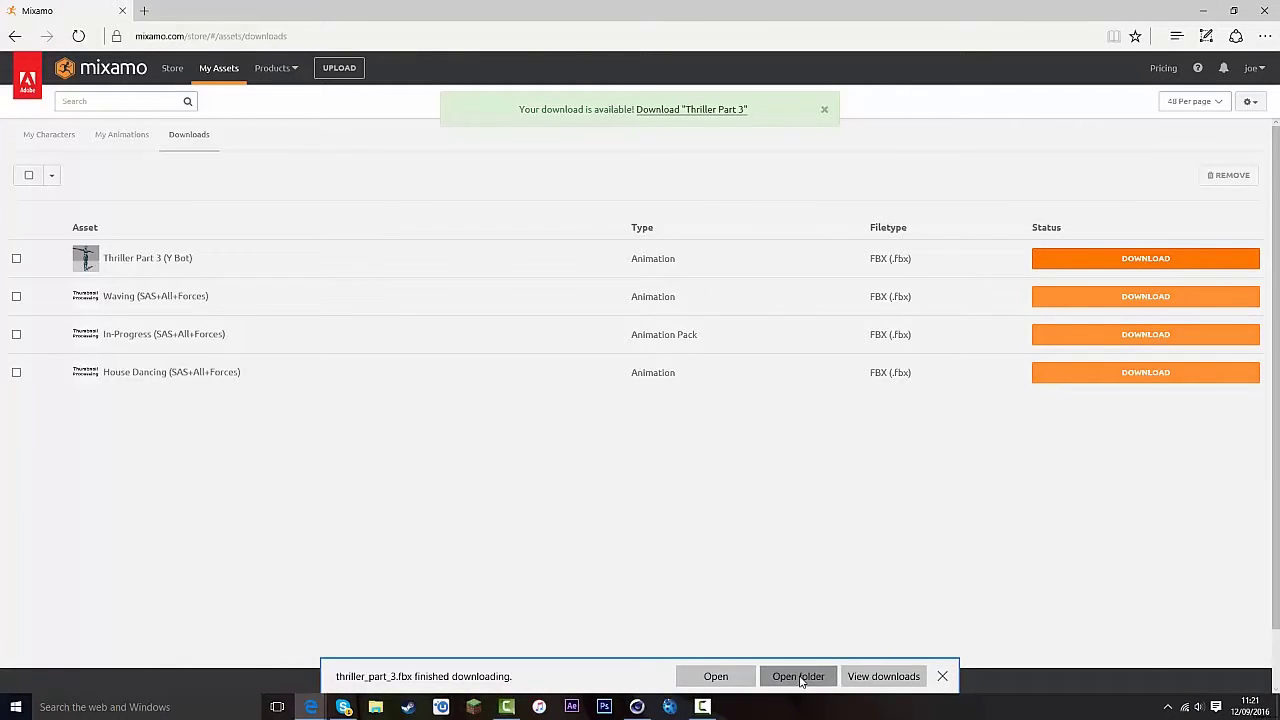
Step: Open the downloads folder and drag thriller_part_3.fbx into the Cinema 4D viewport
click(796, 675)
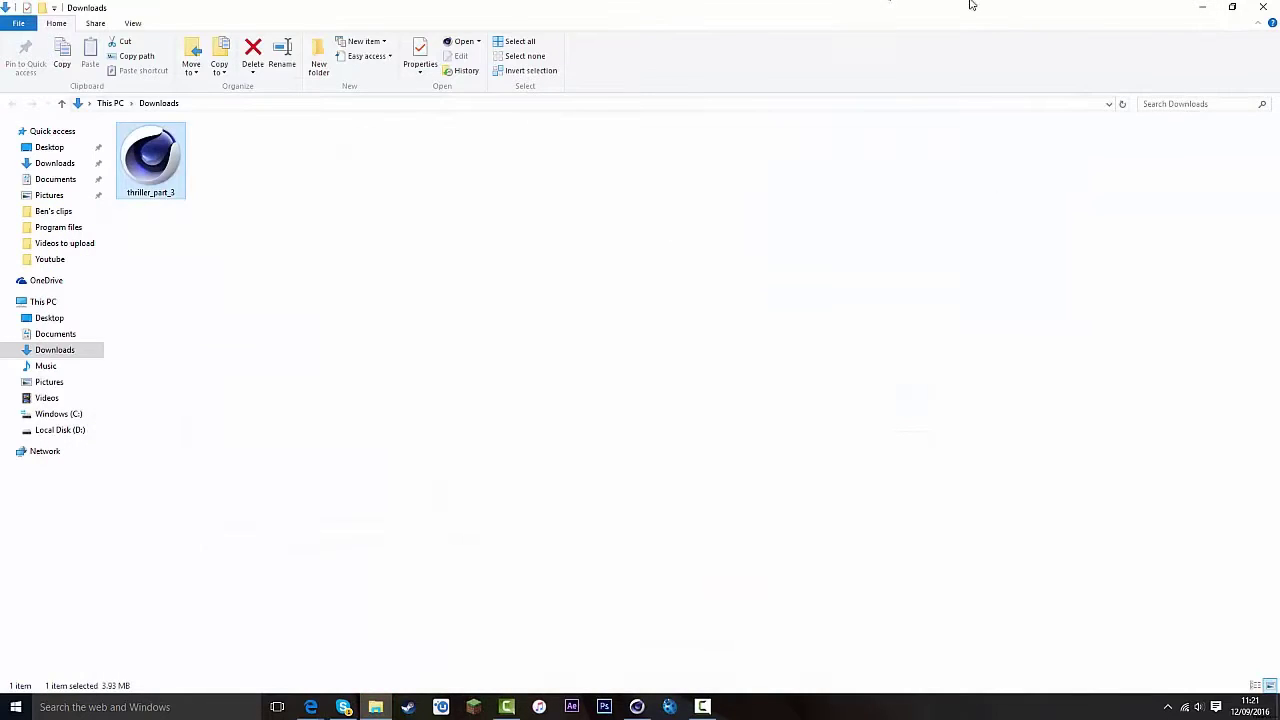
click(1234, 8)
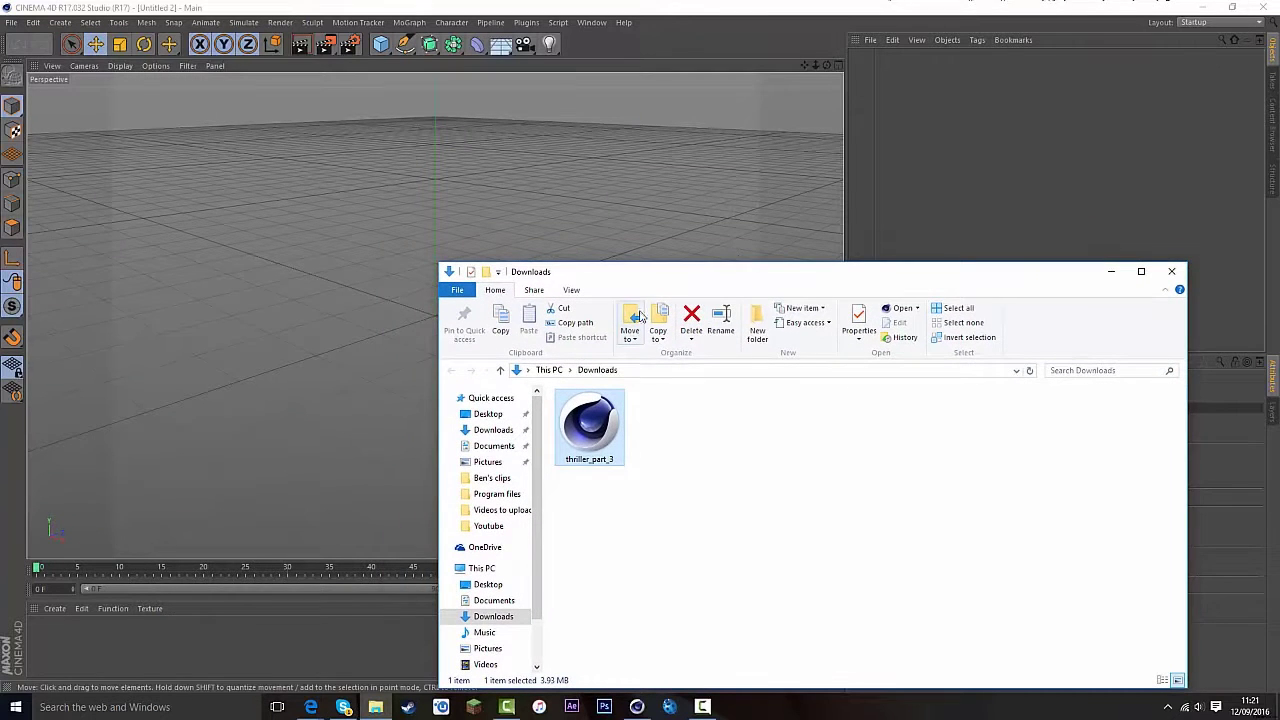
drag(830, 271, 851, 258)
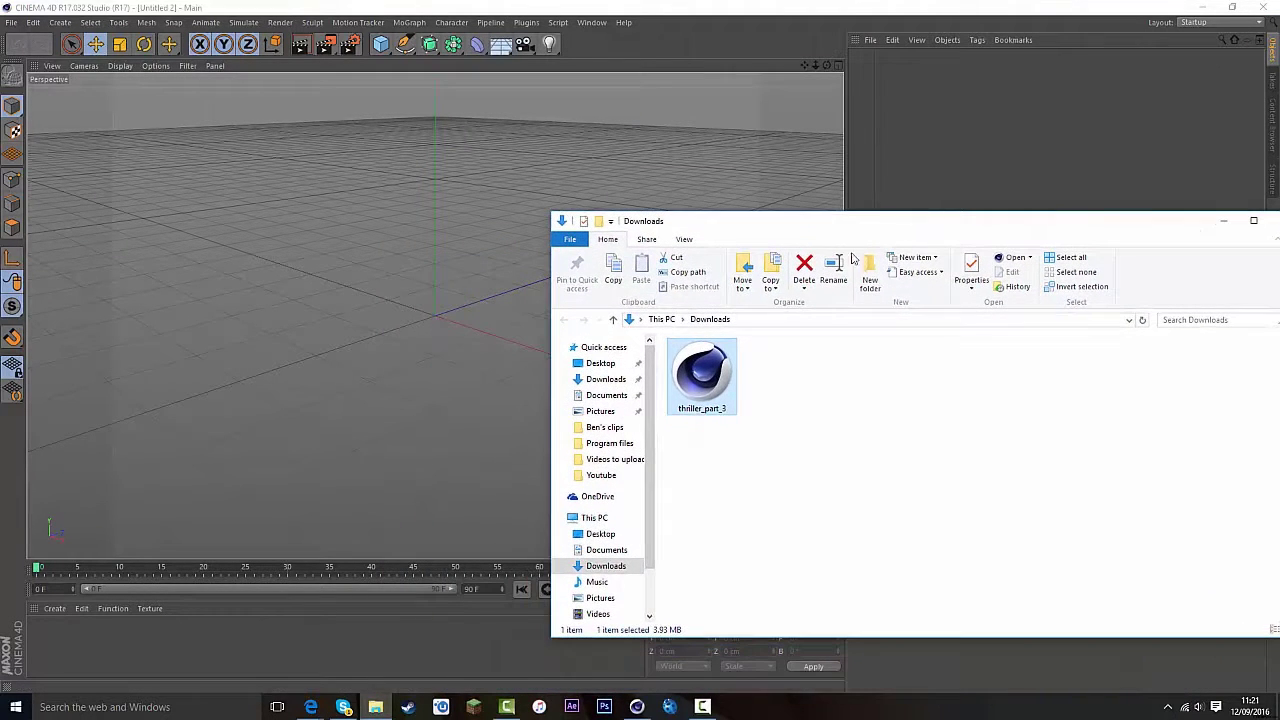
drag(395, 327, 392, 335)
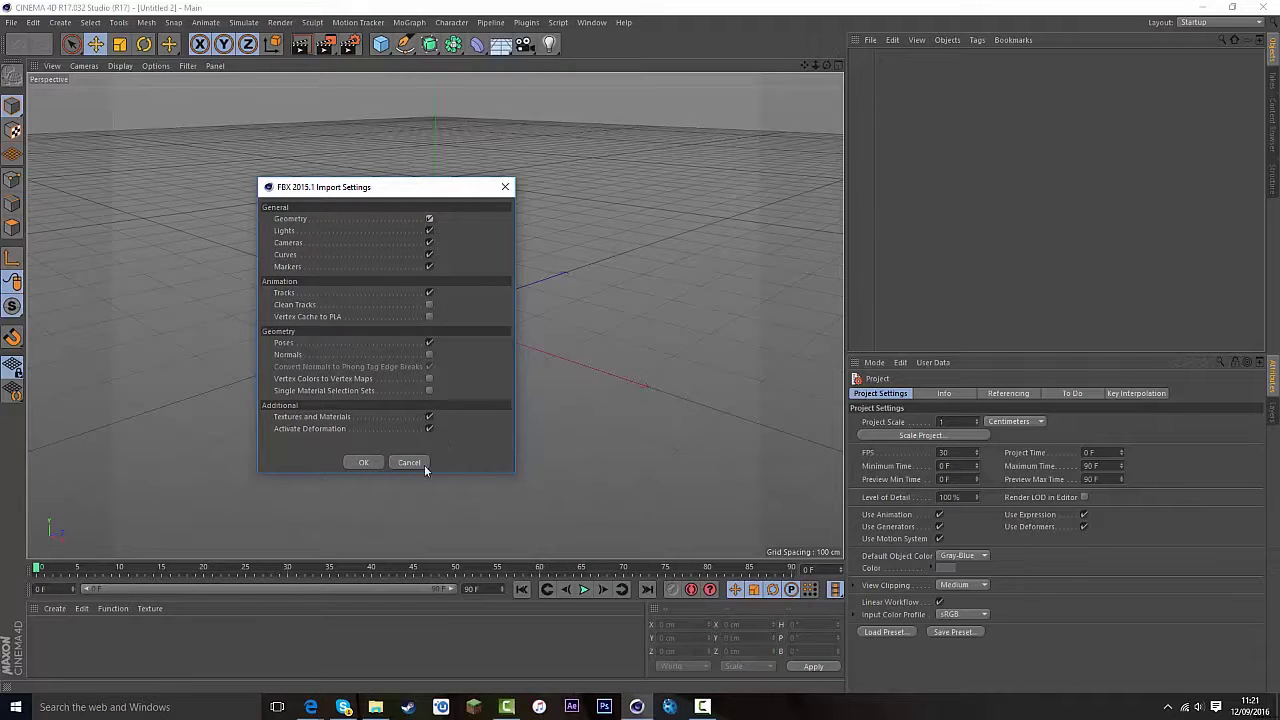
Step: Accept the FBX import settings and frame the imported Y Bot in the viewport
click(364, 463)
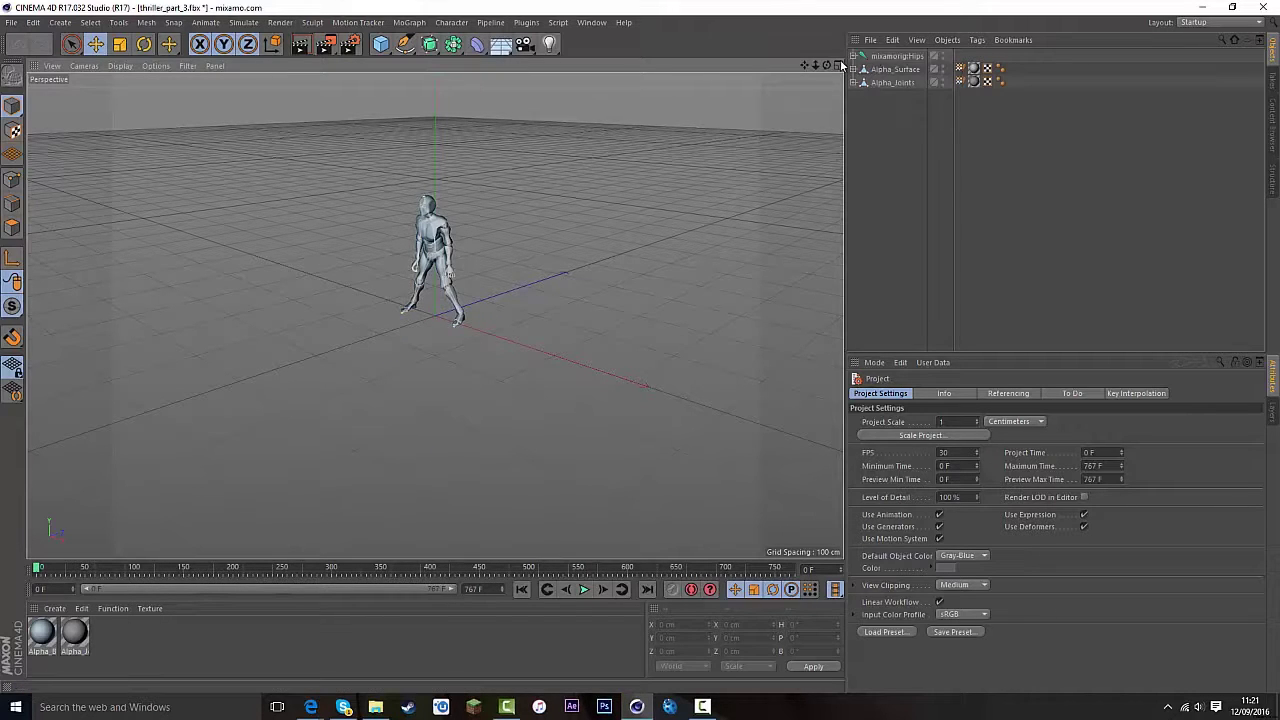
drag(829, 67, 434, 315)
scroll(435, 316, up, 3)
drag(803, 66, 853, 100)
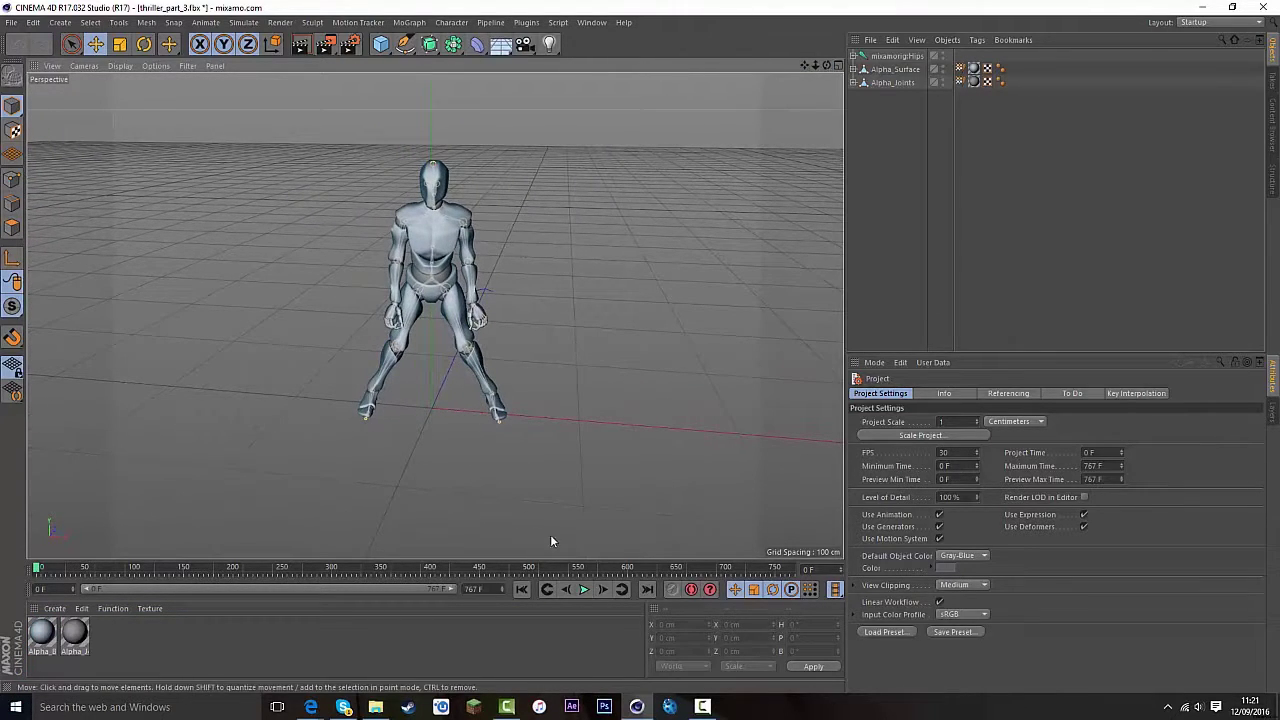
Step: Play the Thriller dance, stop at frame 337, and select the Alpha_Surface mesh
click(585, 589)
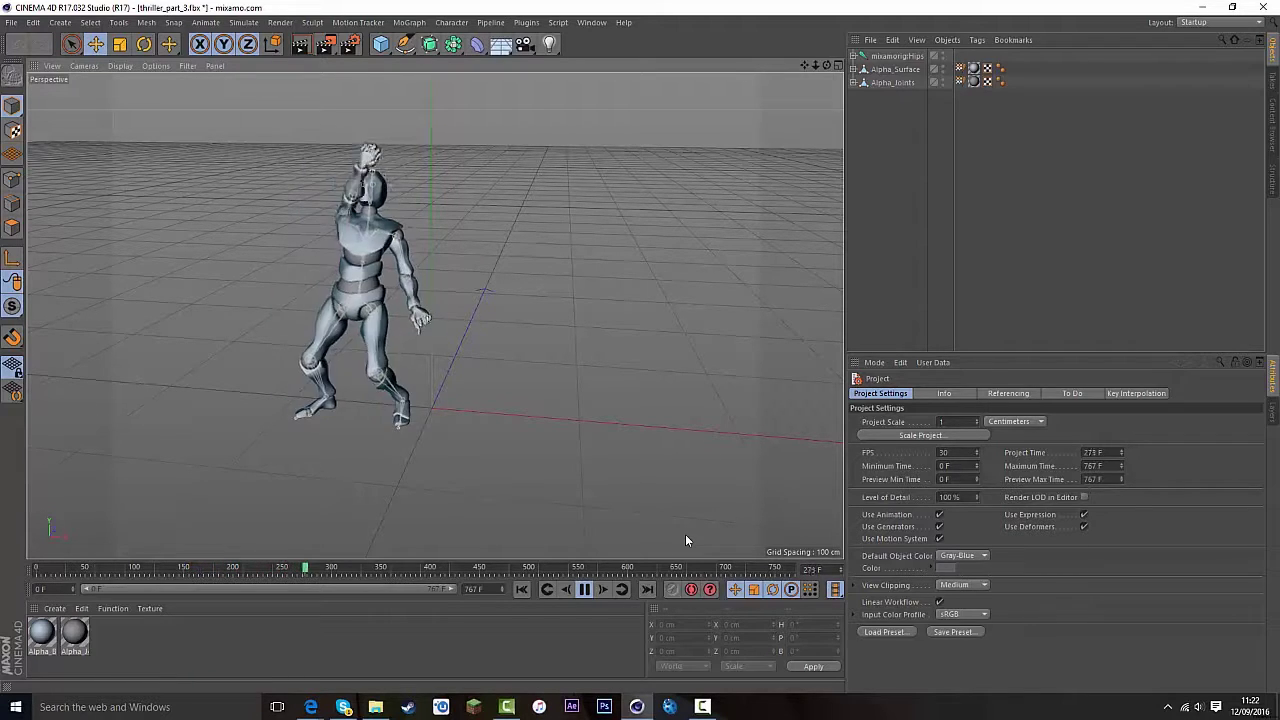
click(586, 590)
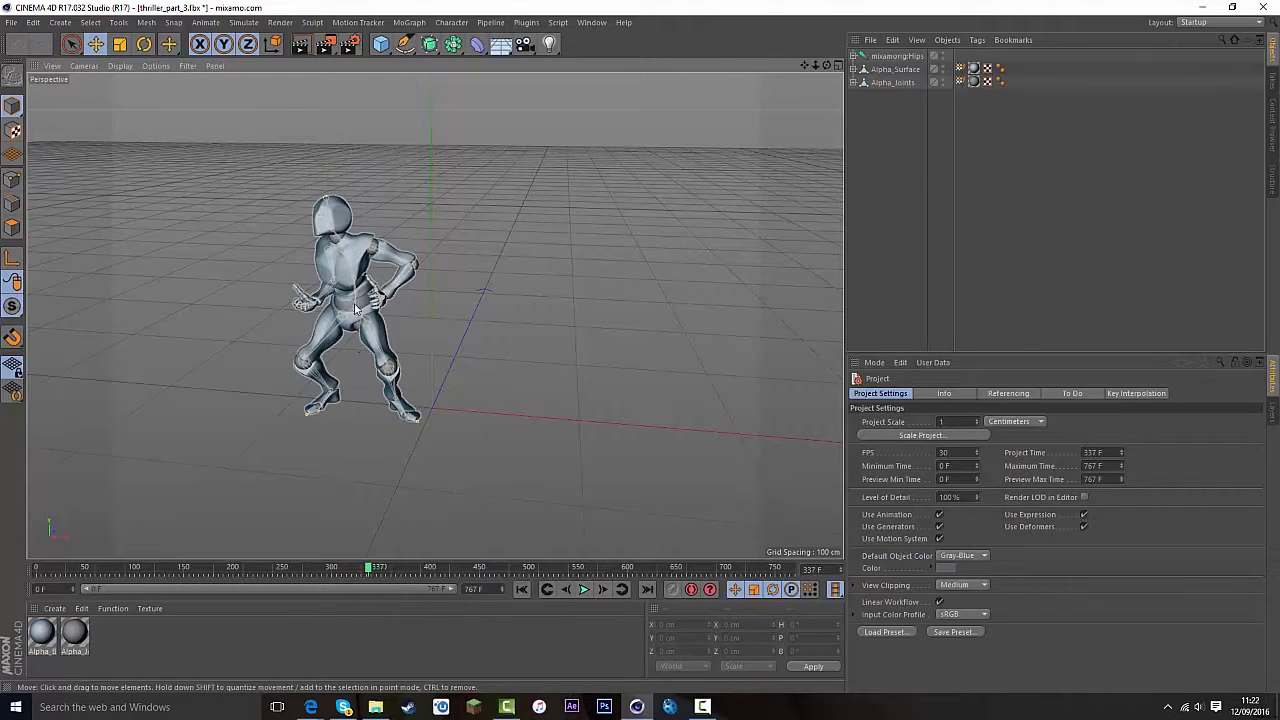
click(401, 302)
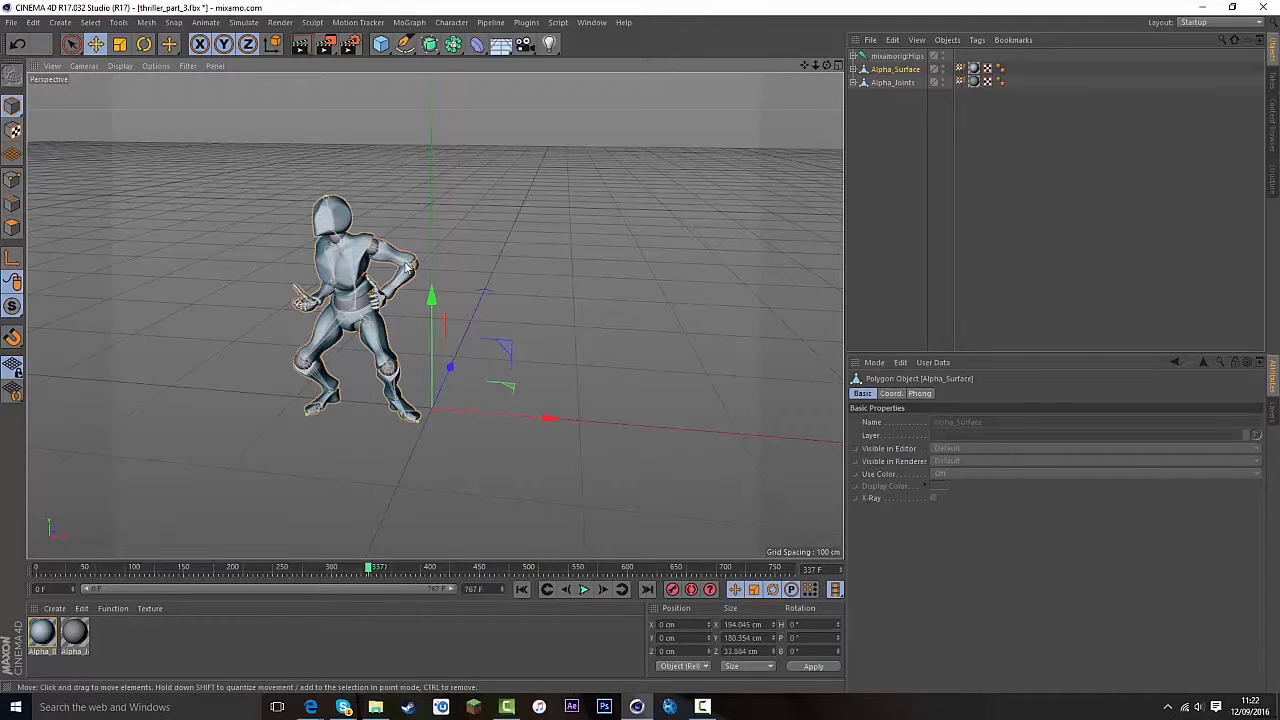
Step: Play and pause the Thriller dance, then rewind to frame 0 and play it again
click(584, 591)
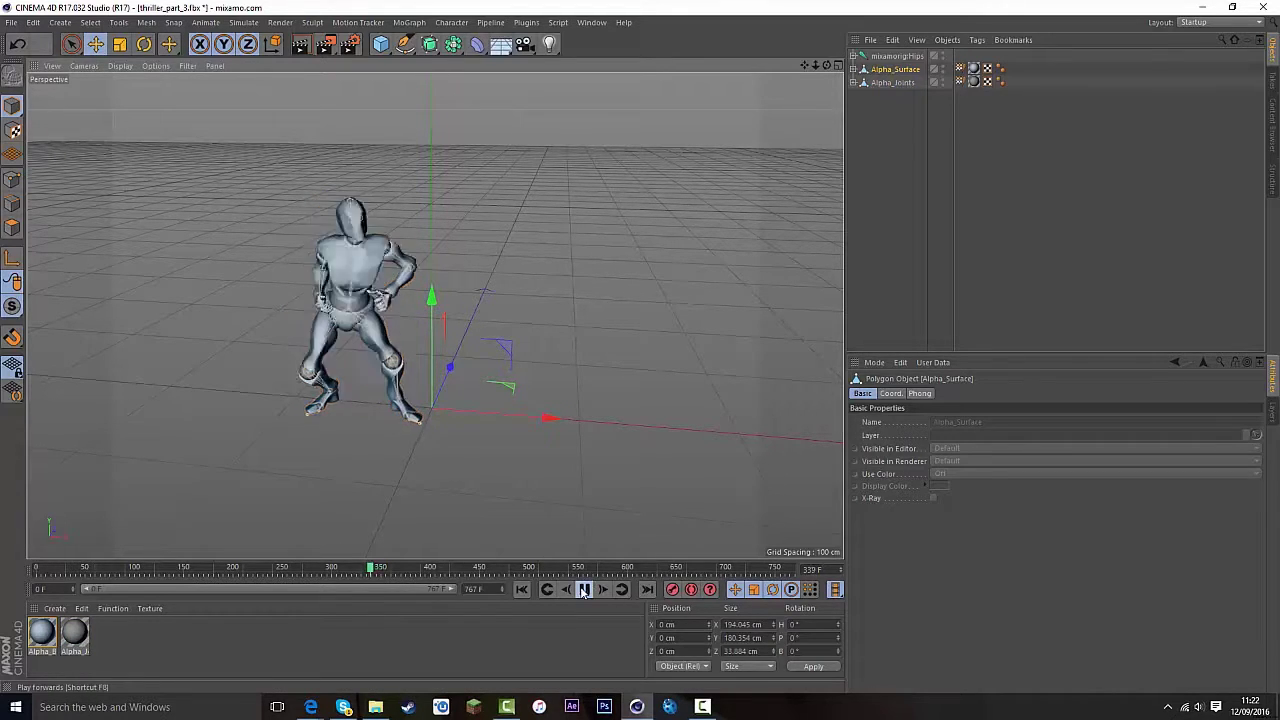
click(584, 591)
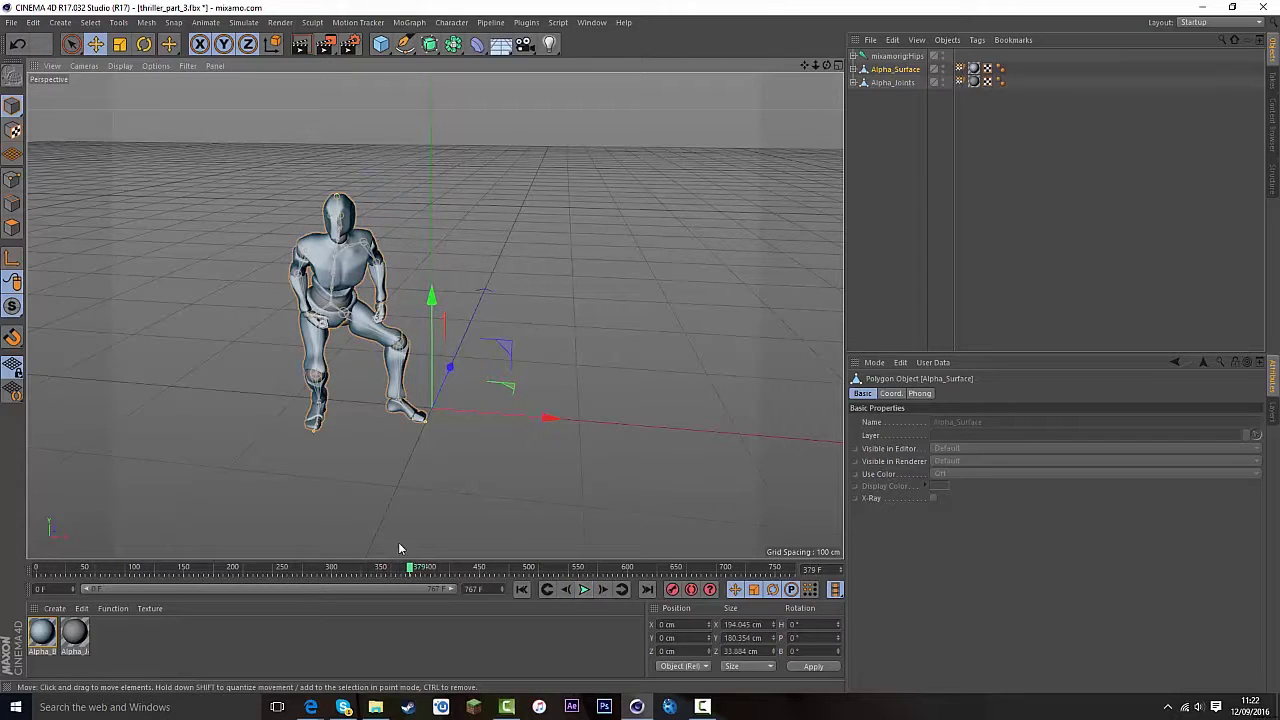
click(585, 591)
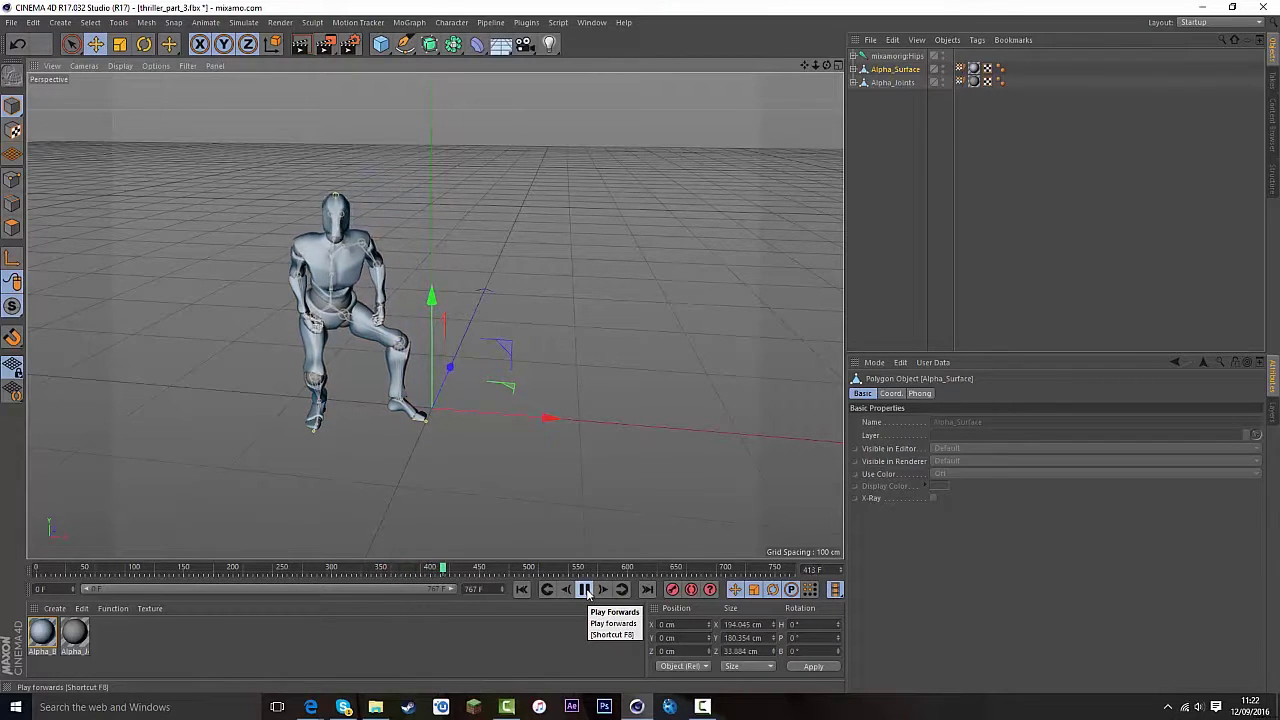
click(585, 590)
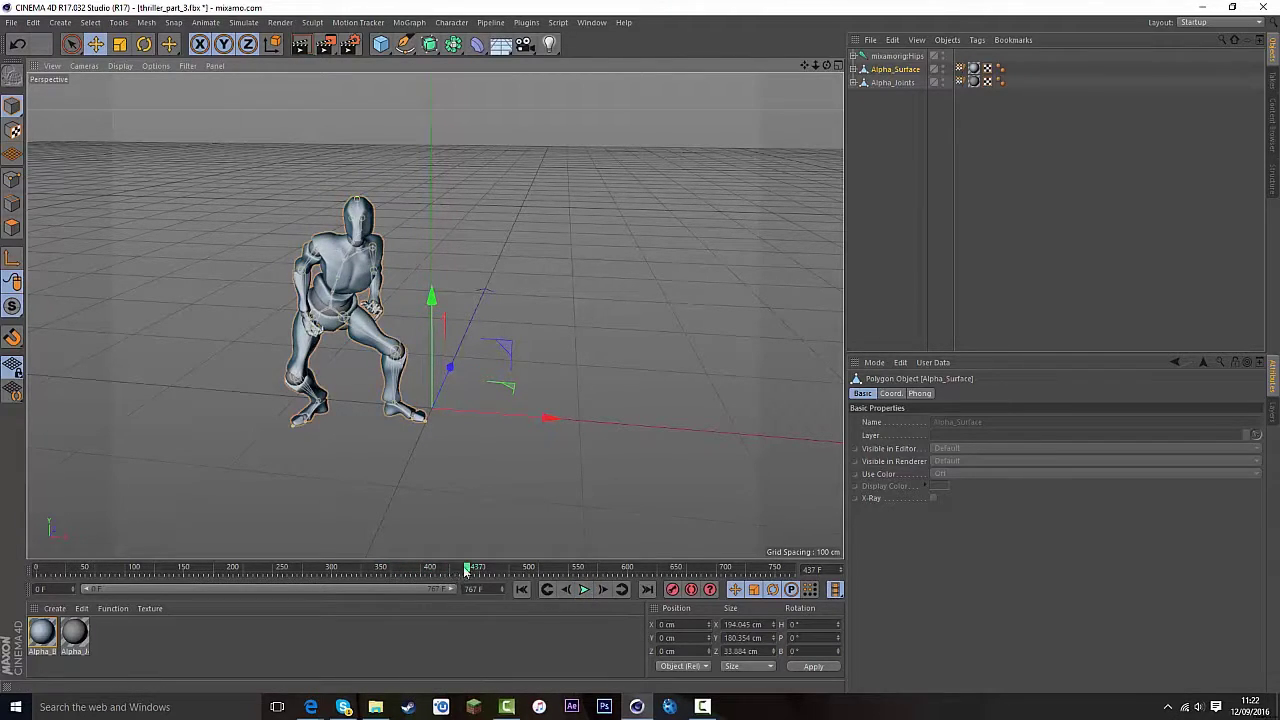
drag(465, 571, 3, 613)
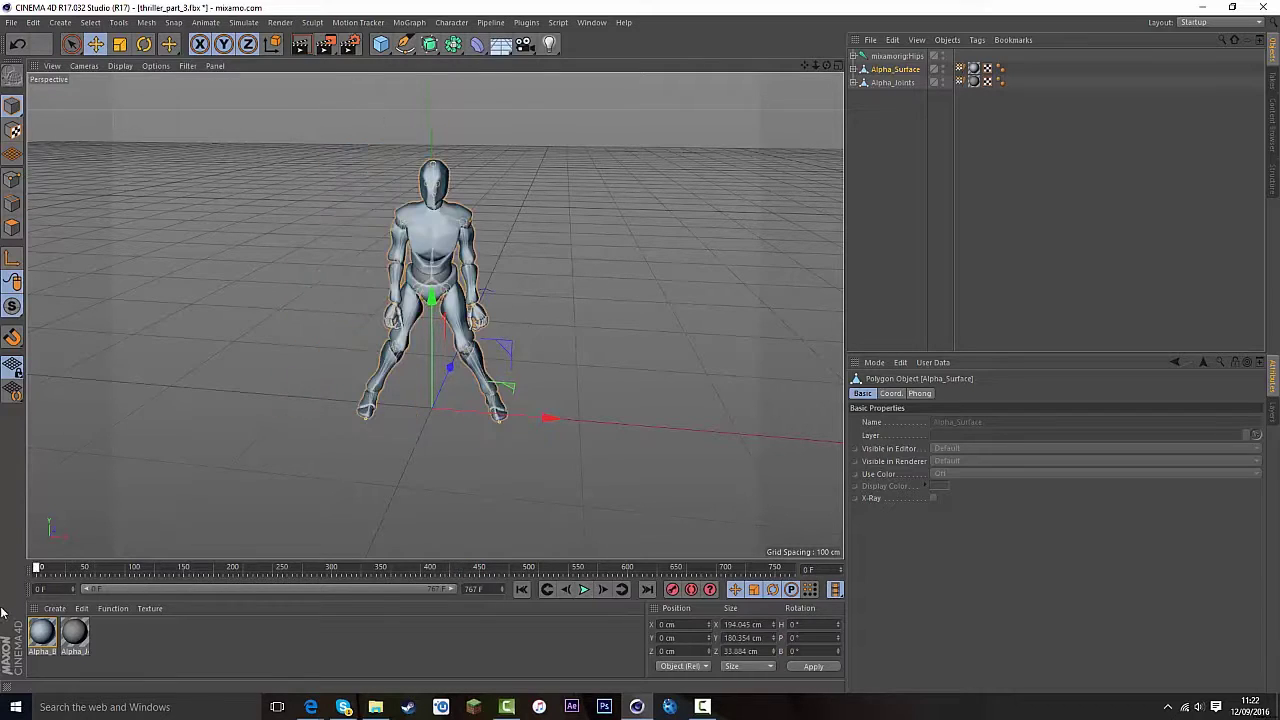
click(585, 591)
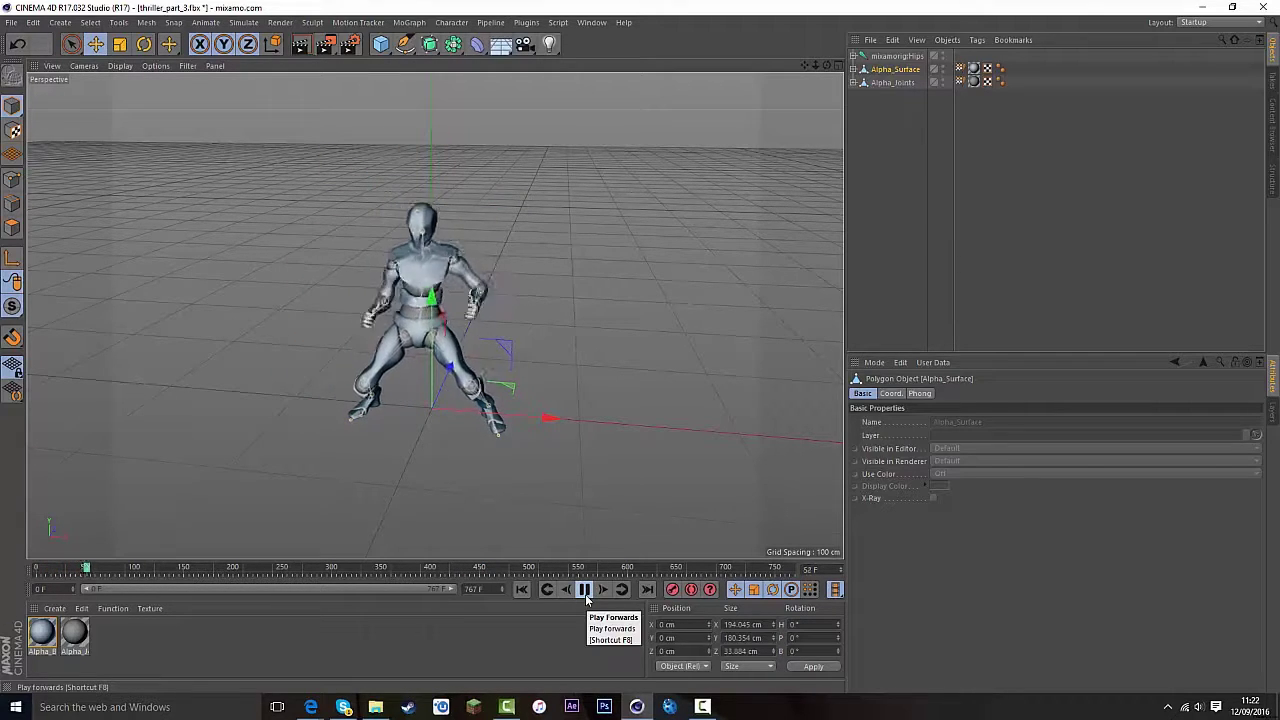